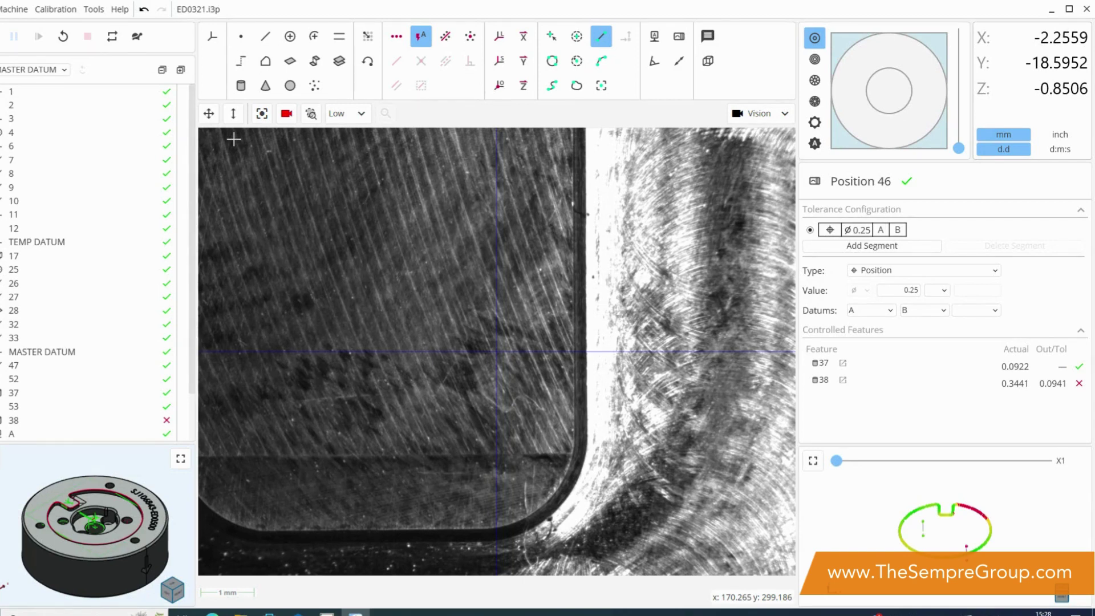
Inspect the part's slot area in the camera view and examine the enlarged 3D CAD model
click(209, 113)
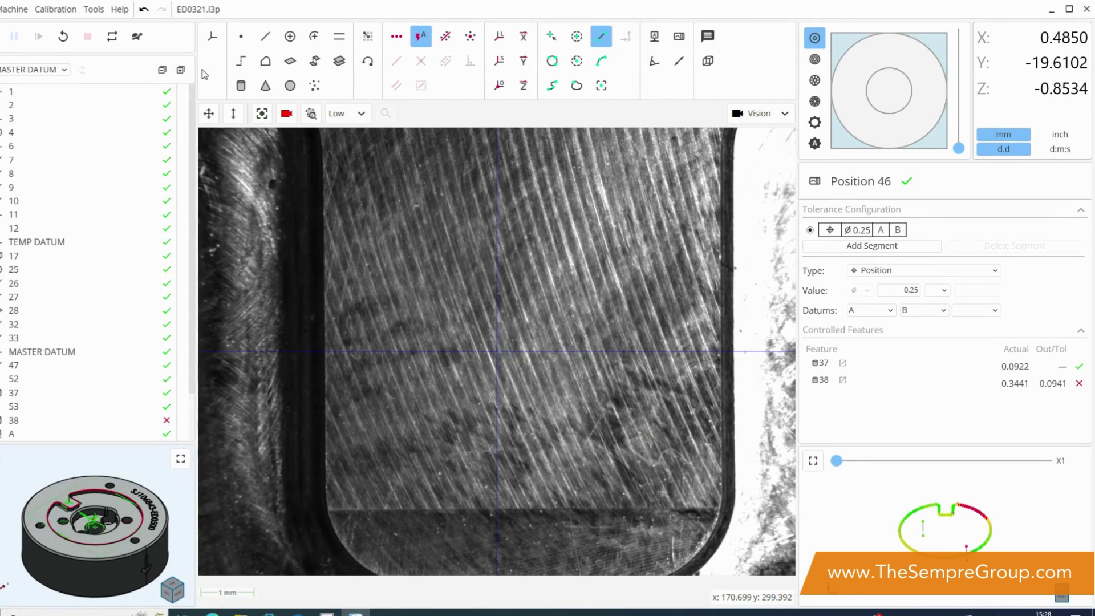
click(177, 459)
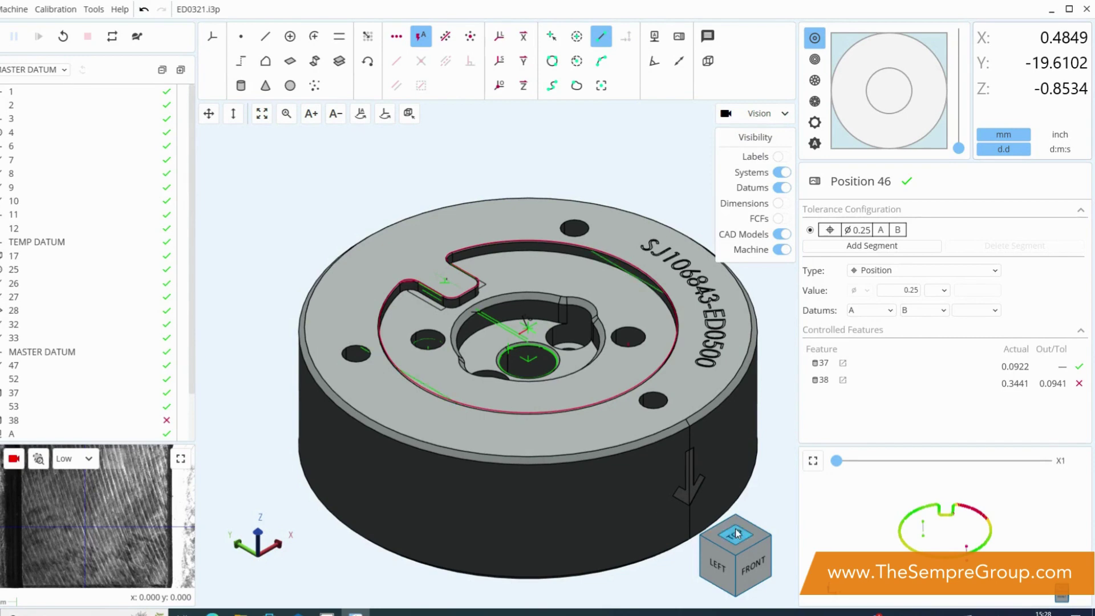
drag(737, 539, 737, 540)
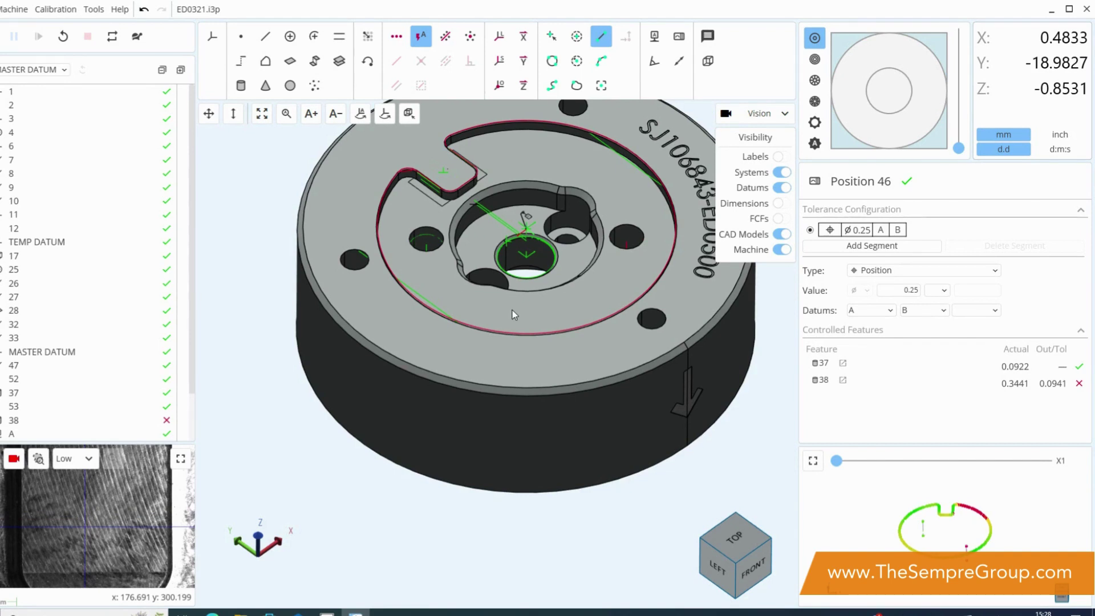
scroll(682, 339, up, 4)
scroll(623, 310, down, 3)
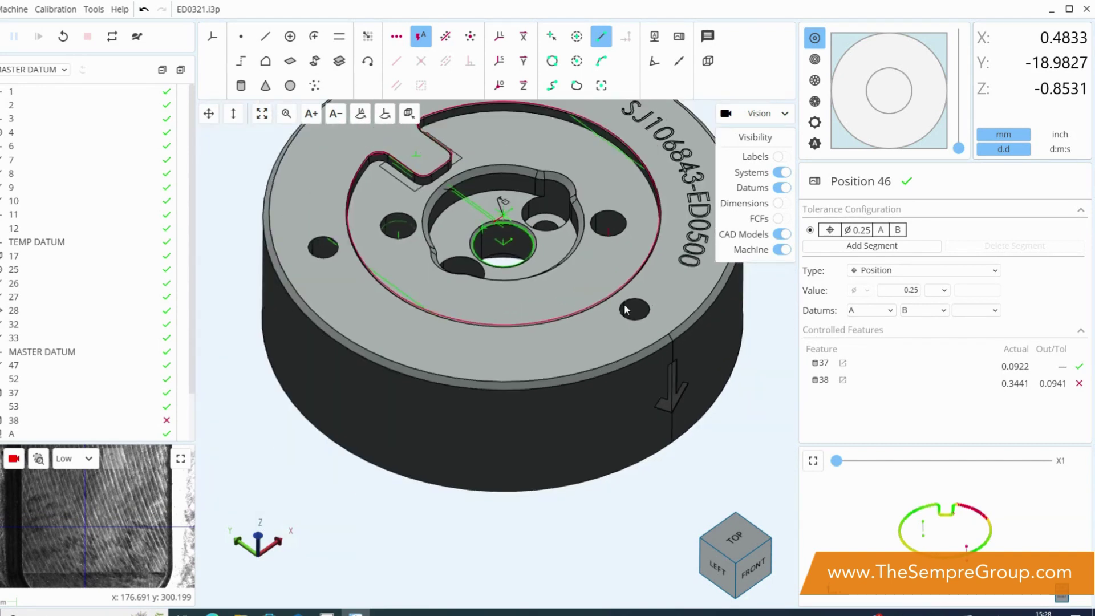
Examine the Position 46 deviation plot enlarged from an angled viewpoint with magnification at X19, and restore the enlarged camera view
click(813, 460)
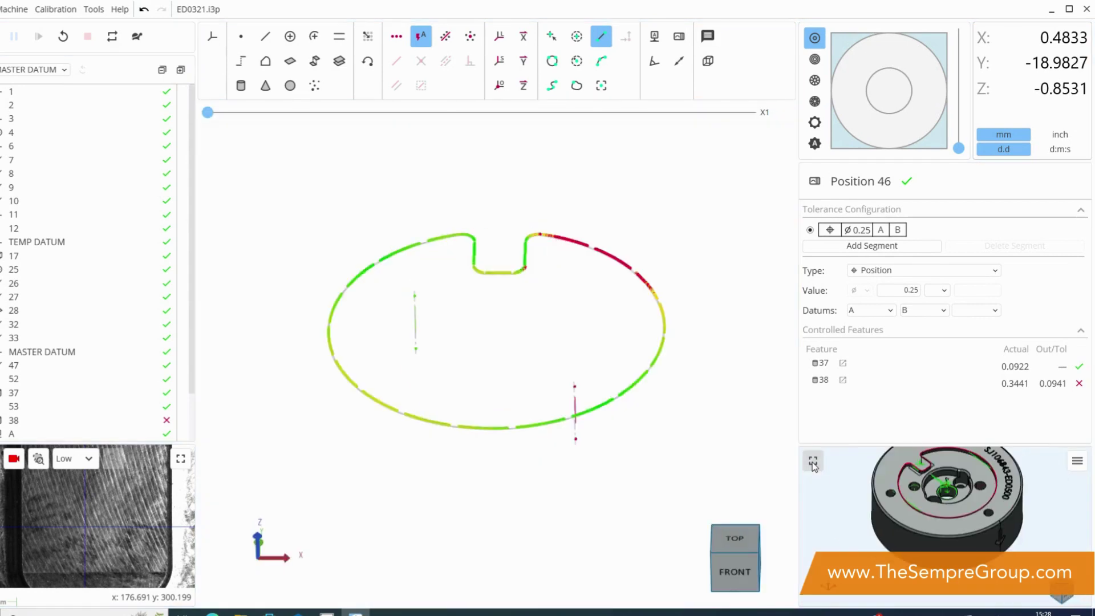
drag(717, 553, 720, 556)
click(720, 554)
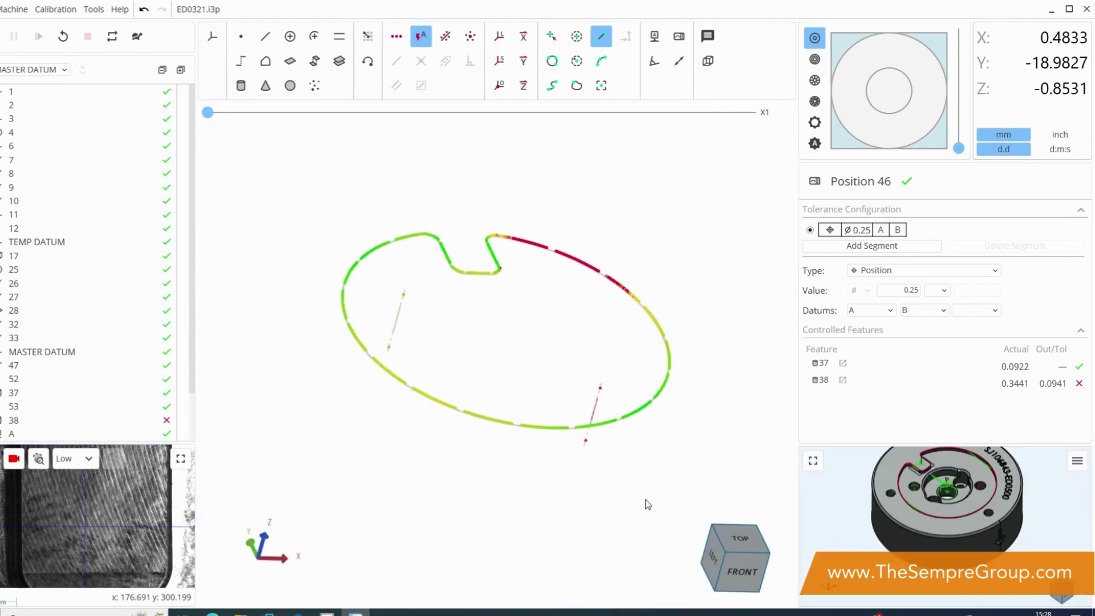
mouse_move(553, 256)
drag(209, 113, 440, 120)
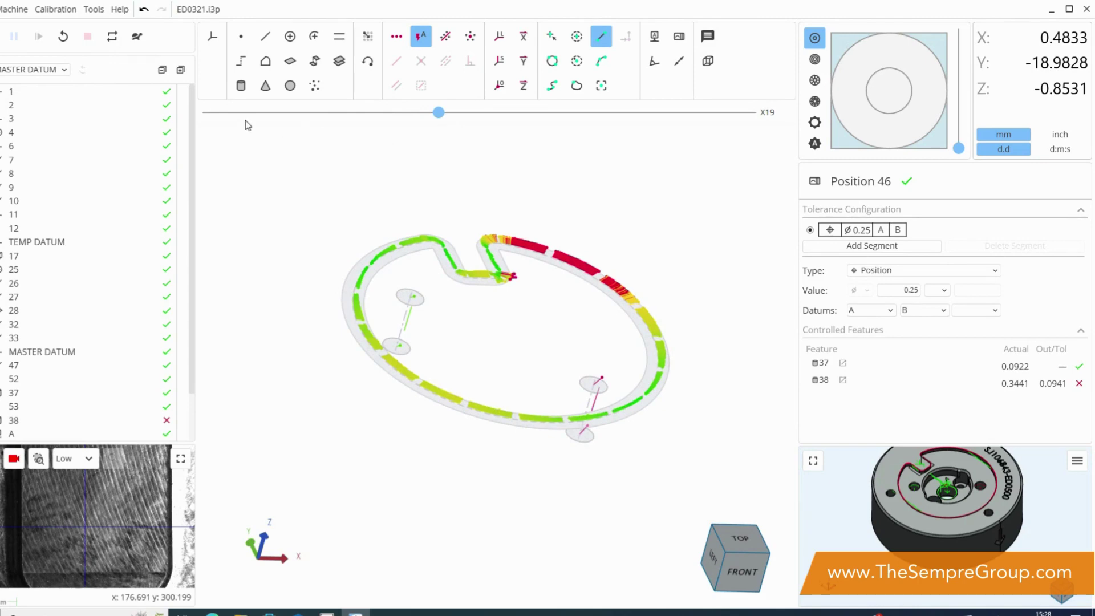
click(813, 460)
click(181, 459)
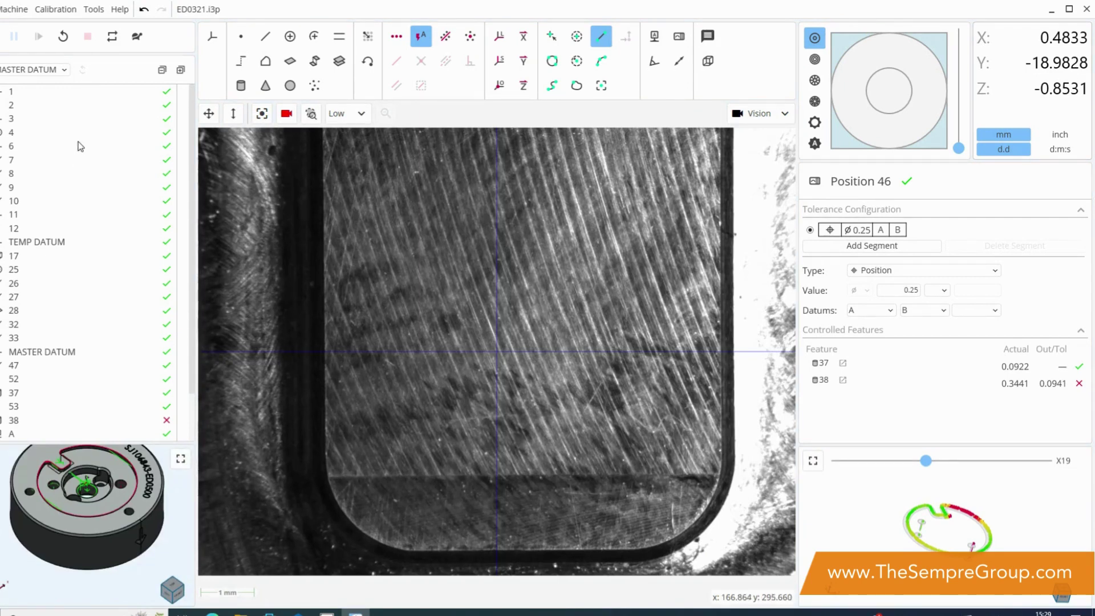
Review the program's feature list from the first features through TEMP DATUM and MASTER DATUM to Line Profile 49
scroll(80, 147, down, 2)
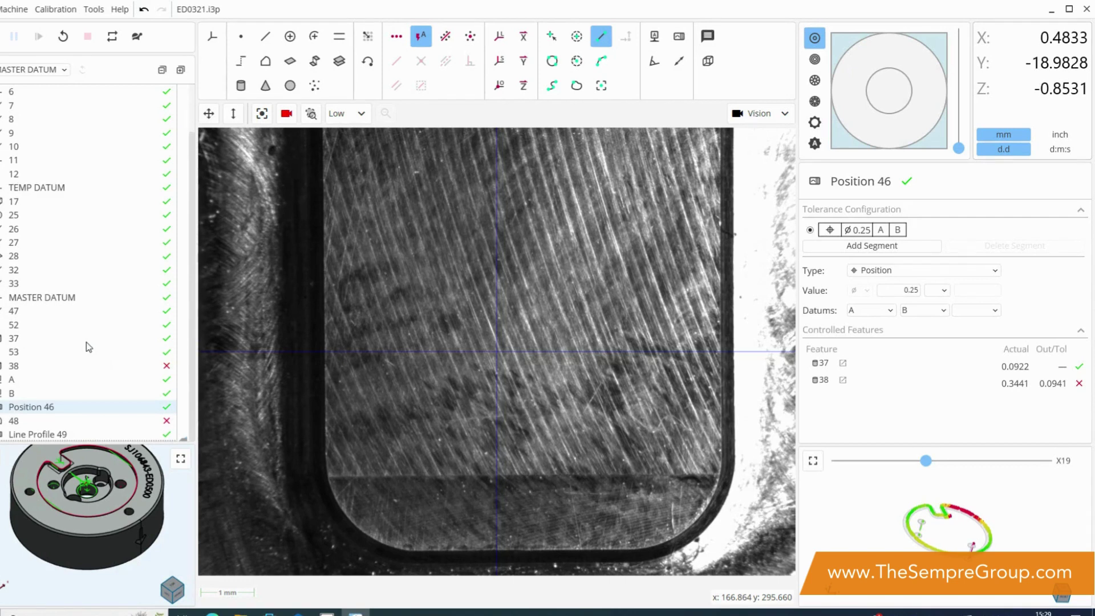
scroll(47, 346, up, 2)
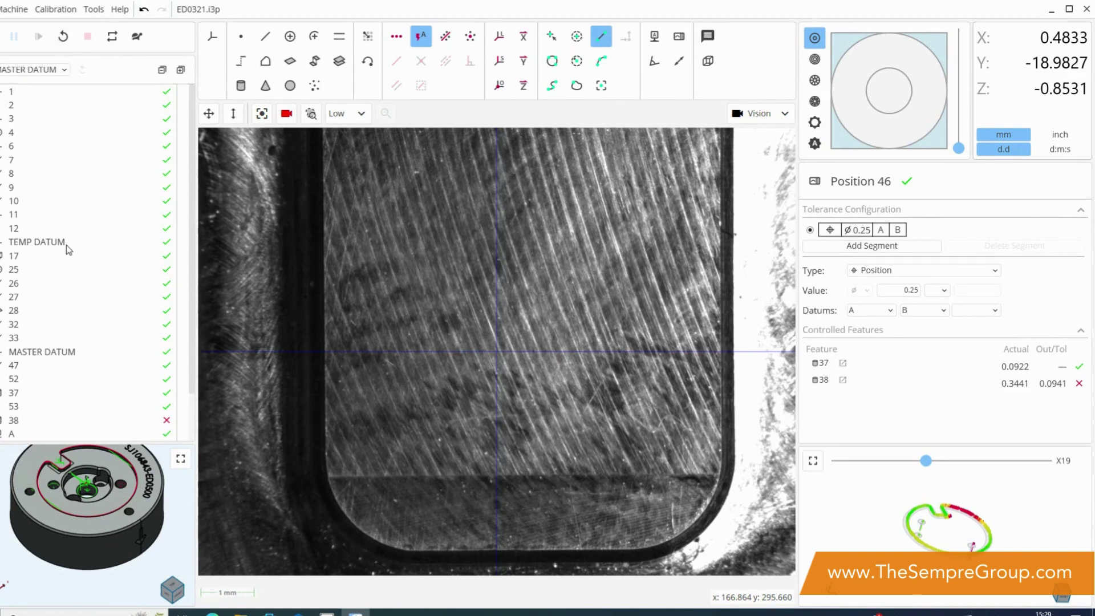
scroll(64, 251, down, 2)
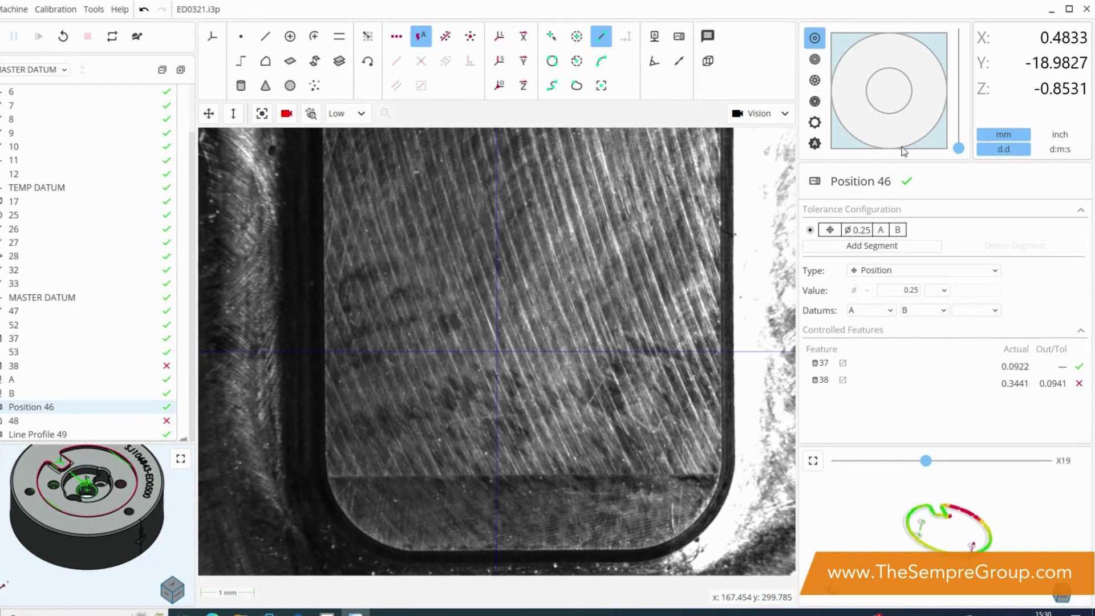
Move the camera to the part's outer edge, try the backlight, and automatically adjust the full ring light
click(209, 114)
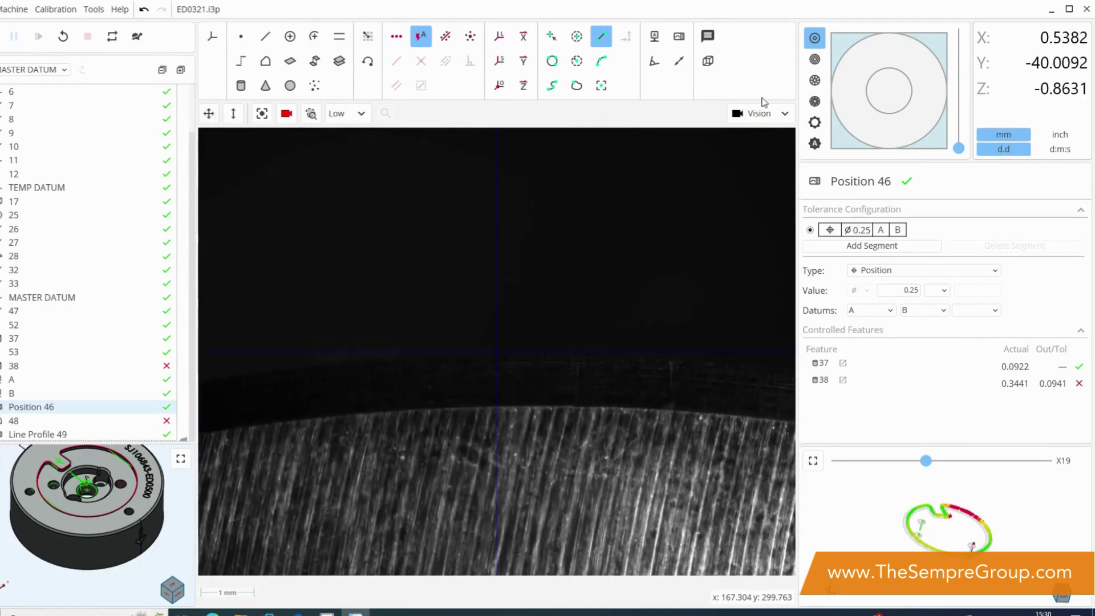
drag(962, 144, 959, 126)
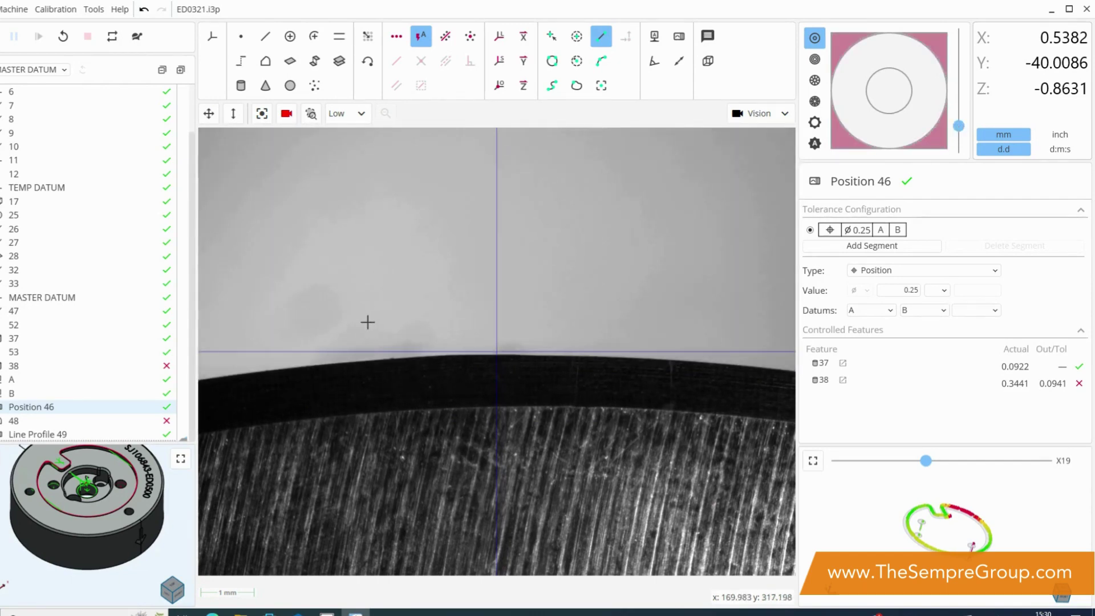
click(882, 120)
click(816, 144)
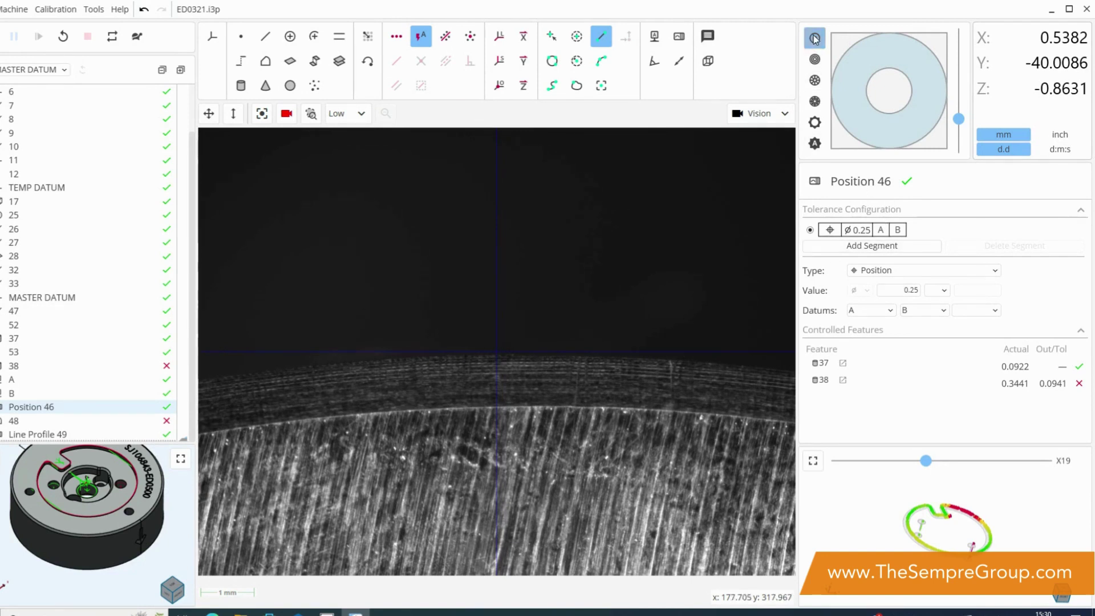
Automatically adjust the lighting using only two adjacent ring-light segments, and again using only the outermost concentric ring
click(815, 80)
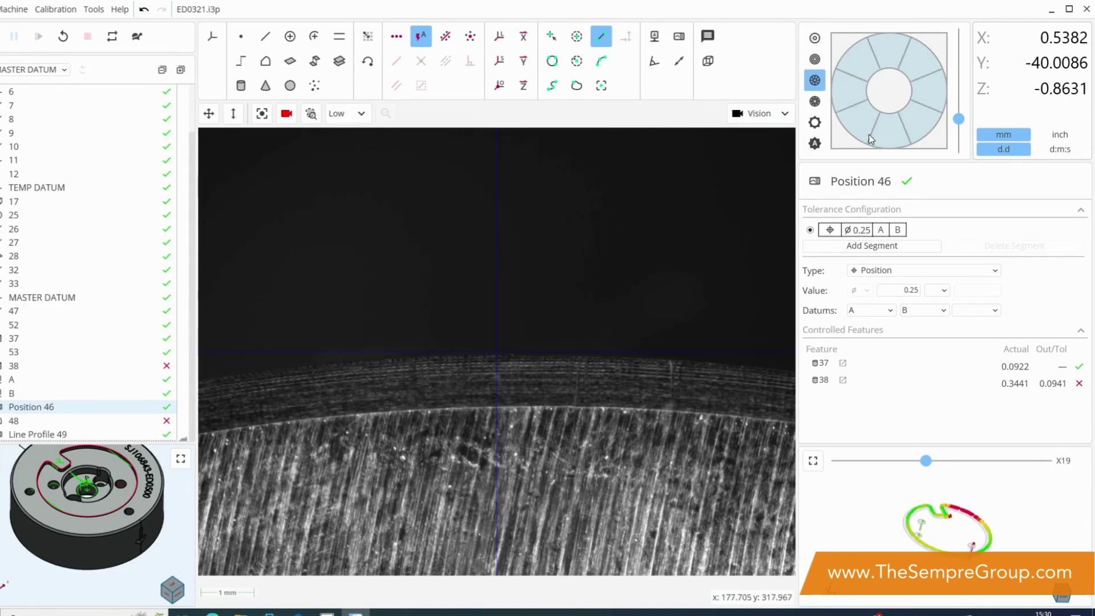
click(816, 145)
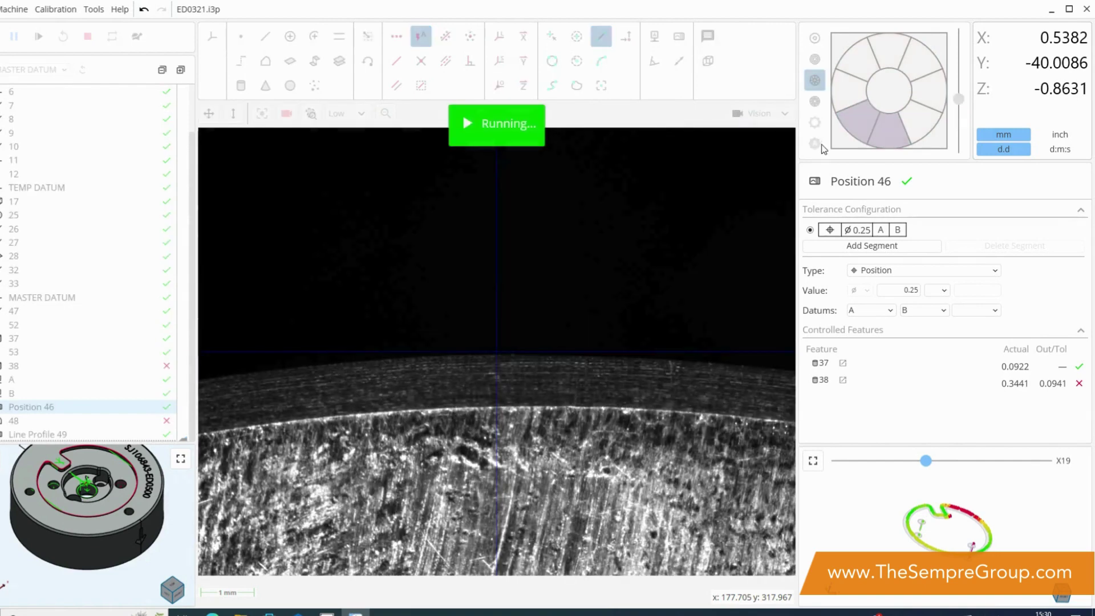
click(814, 64)
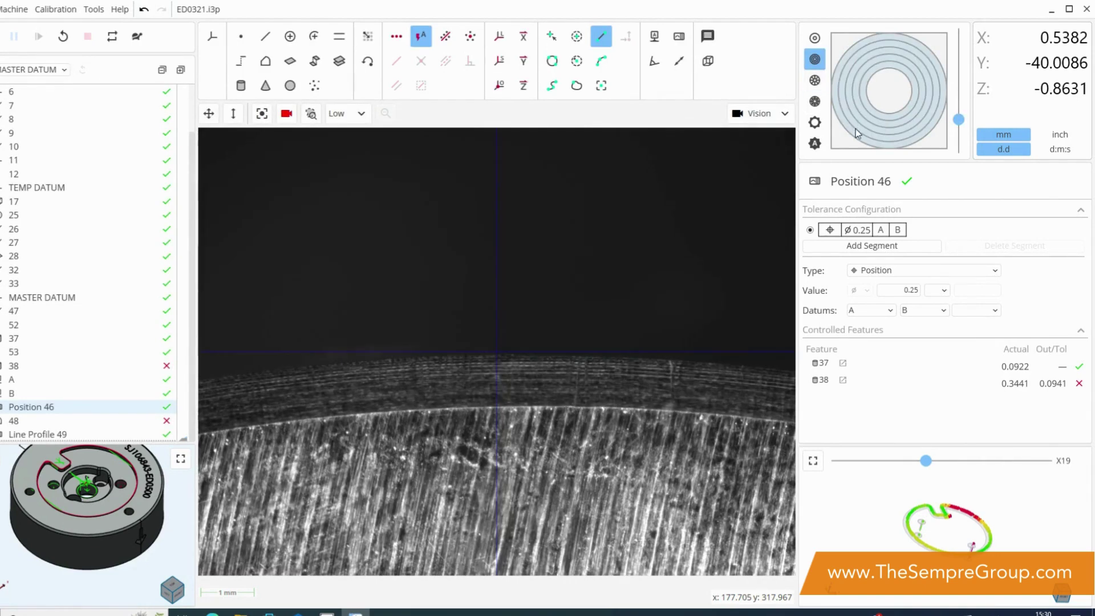
click(815, 145)
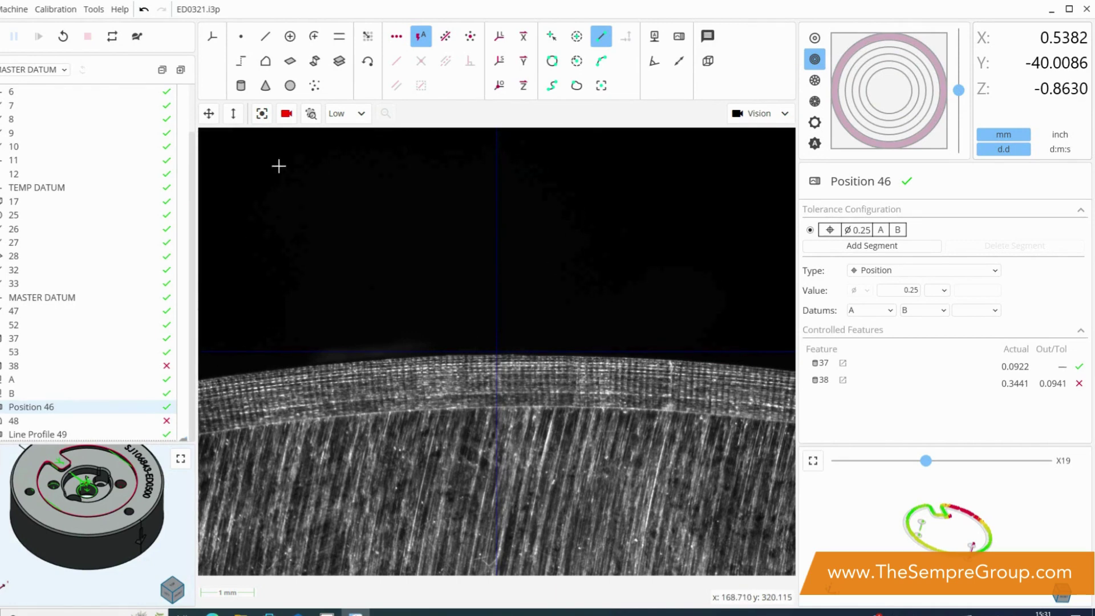
Move the camera onto the part's face and automatically adjust the central light, followed by the full ring light
click(208, 113)
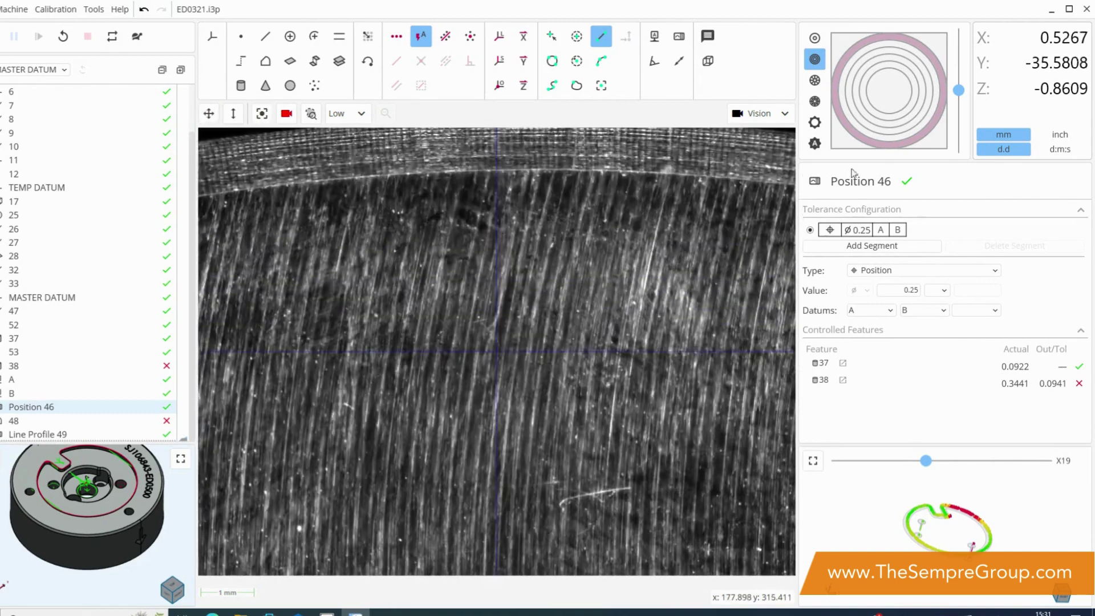
click(815, 143)
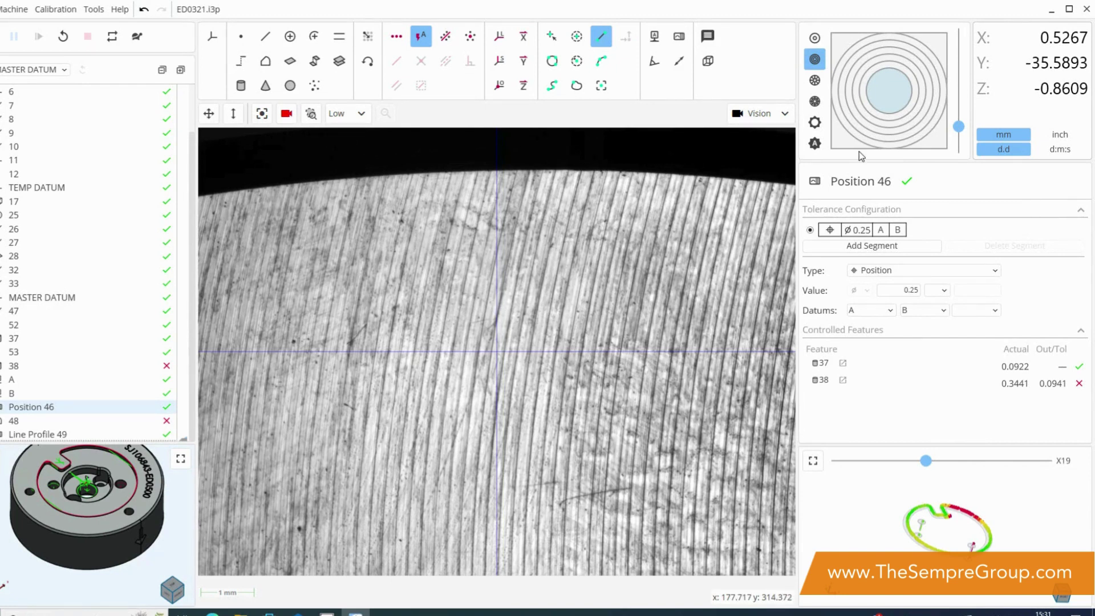
click(814, 37)
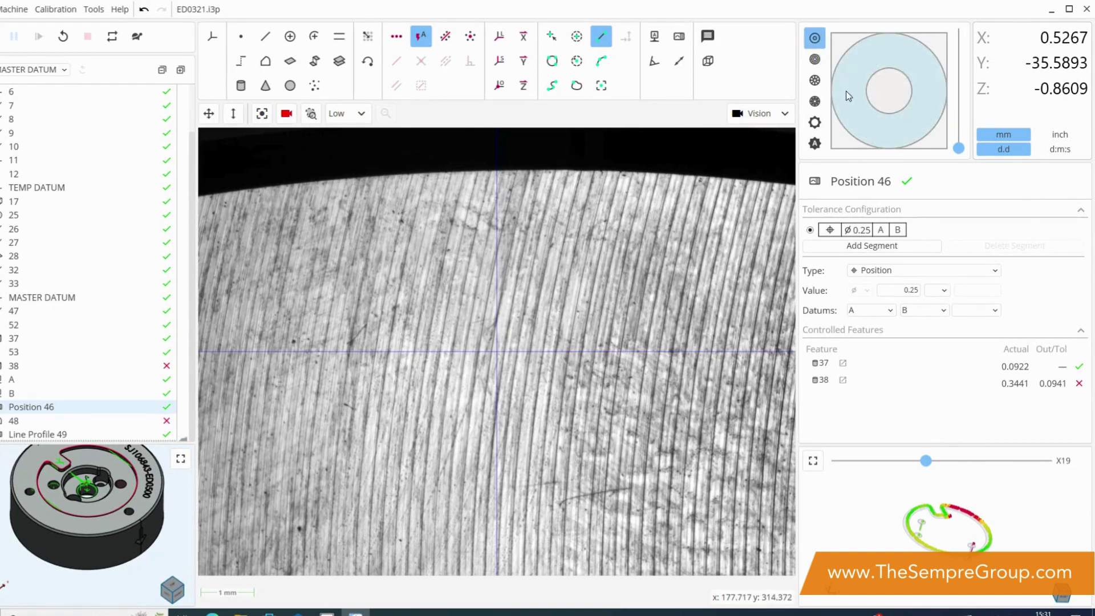
click(814, 144)
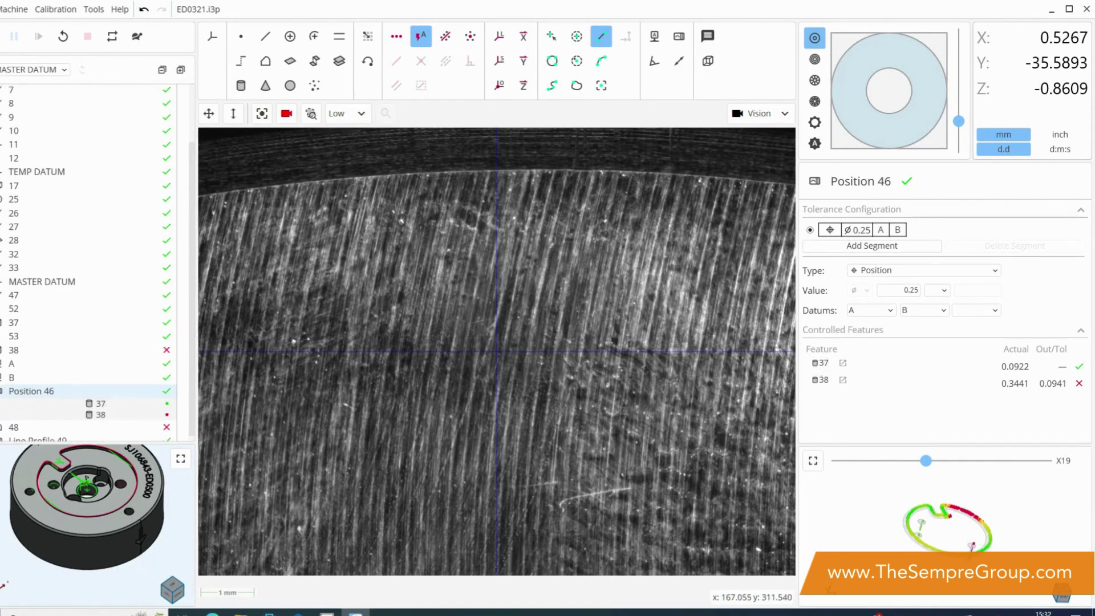
Examine the enlarged deviation plots of cylinders 37 and 38 under Position 46, and restore the main views
click(97, 403)
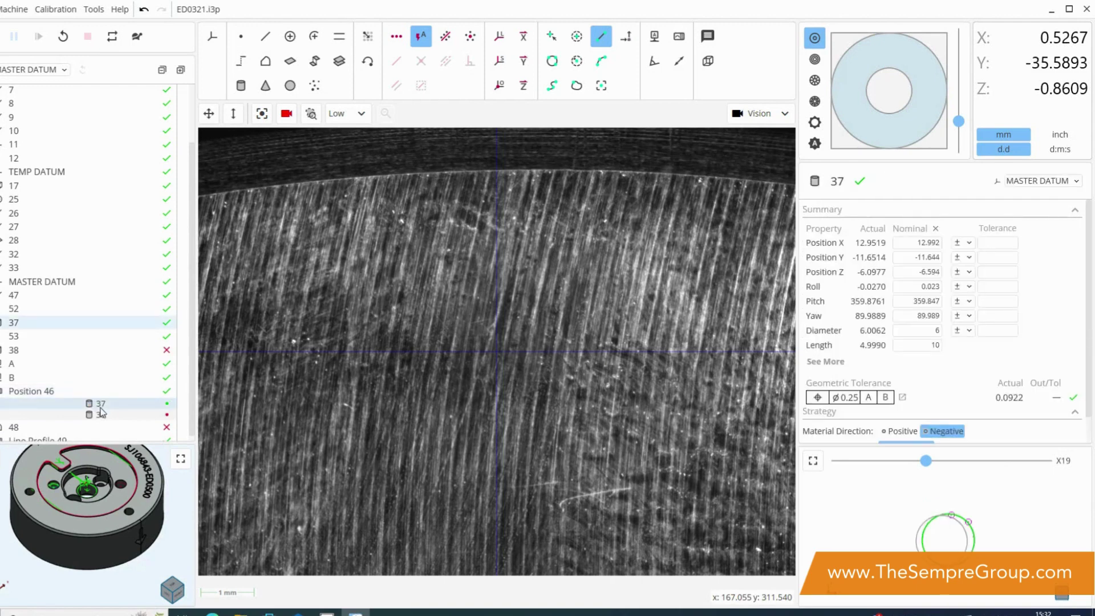
click(813, 460)
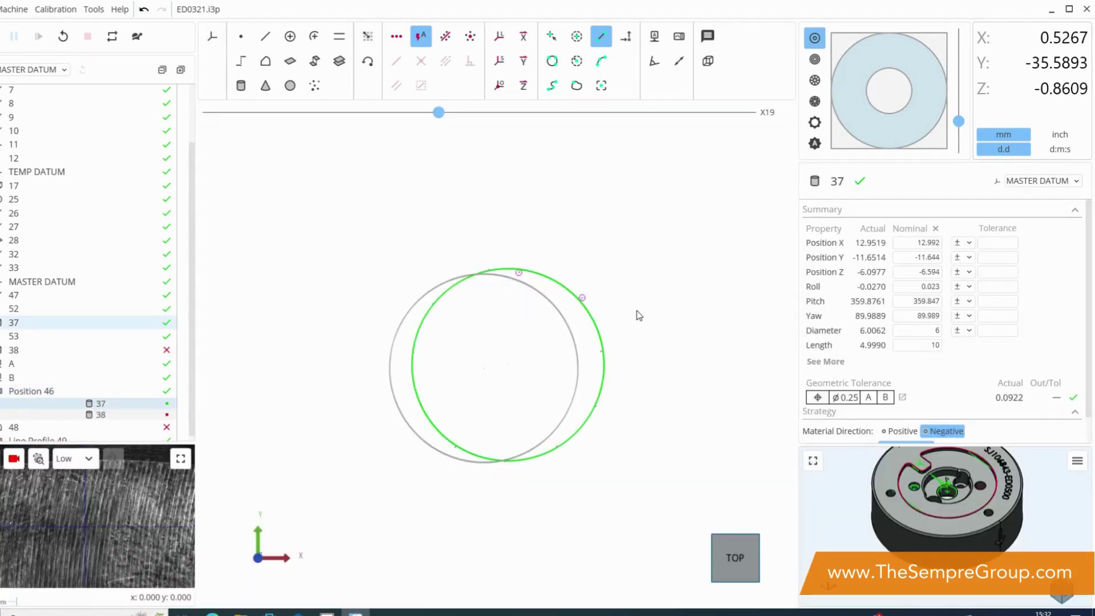
click(110, 416)
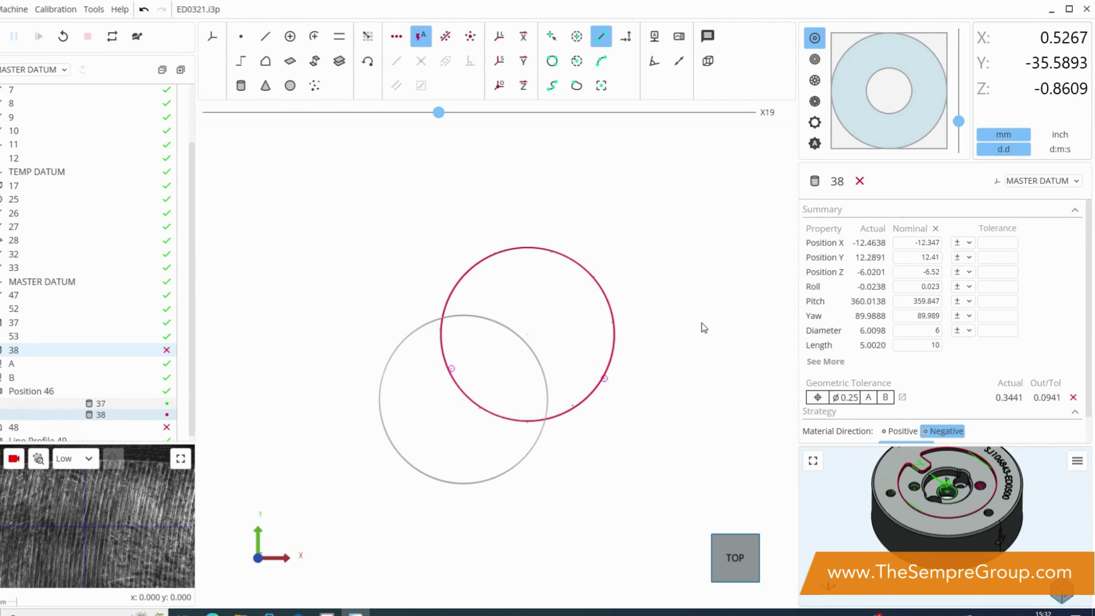
click(814, 462)
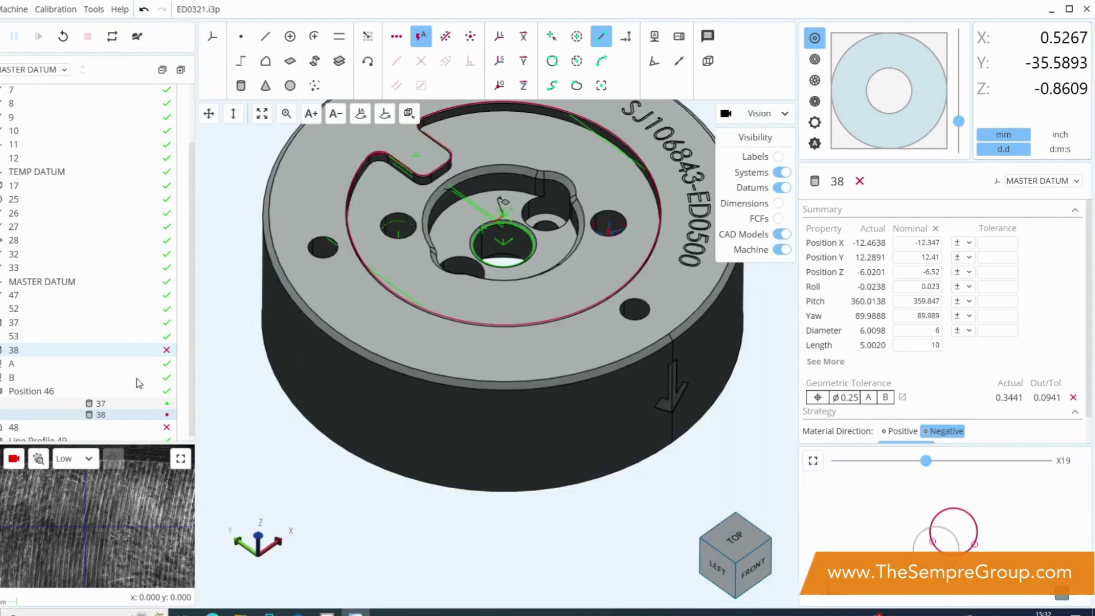
click(181, 459)
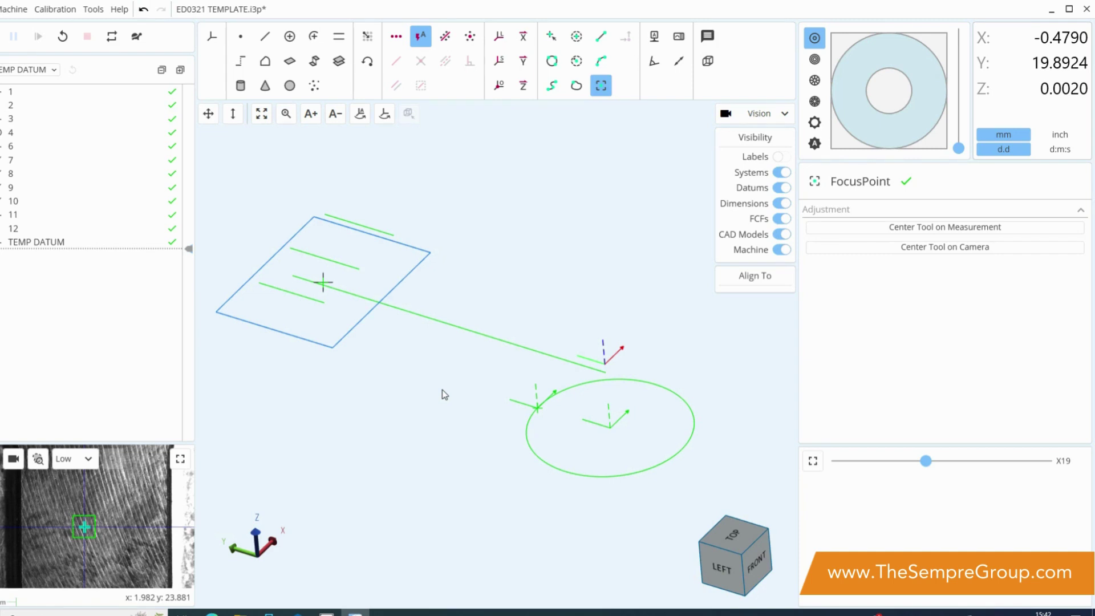
Add a CAD model feature in TEMP DATUM and import SJ106843-ED0321.STEP from the USB disk into it
click(708, 61)
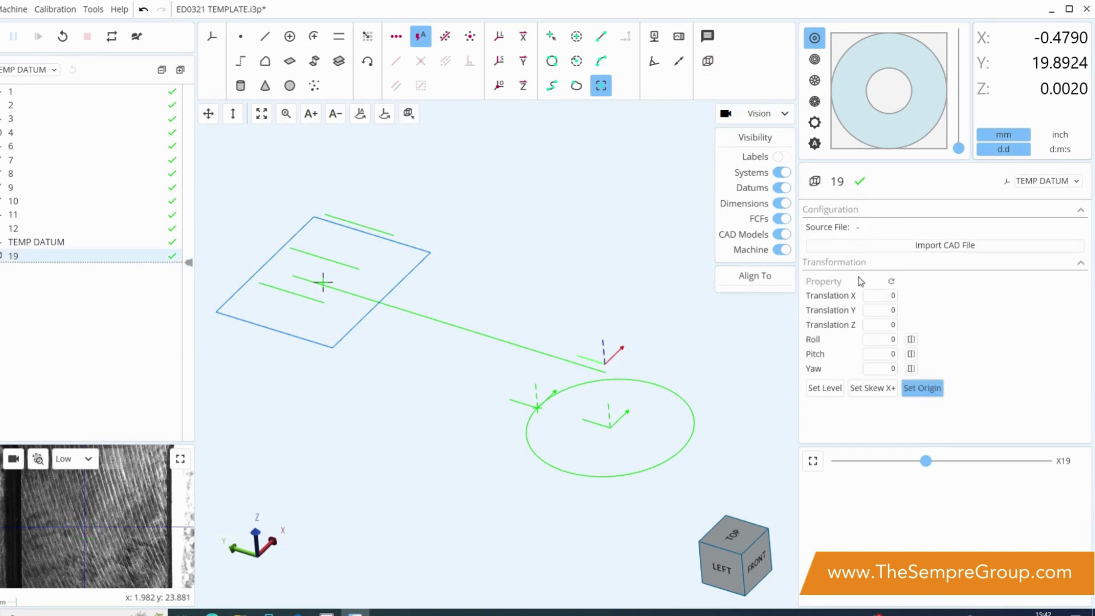
click(896, 247)
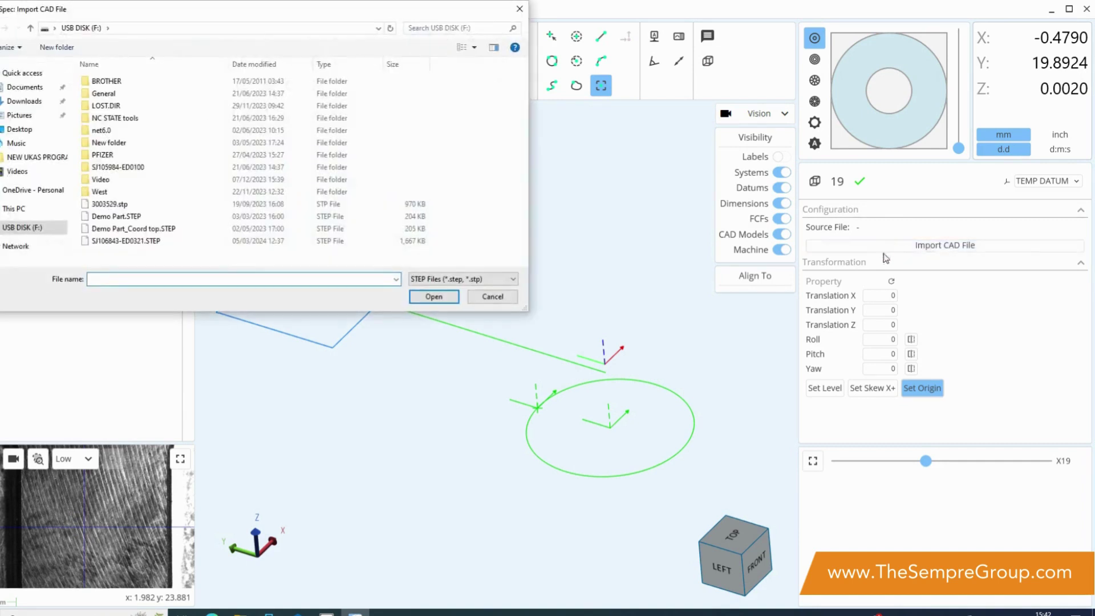
click(106, 244)
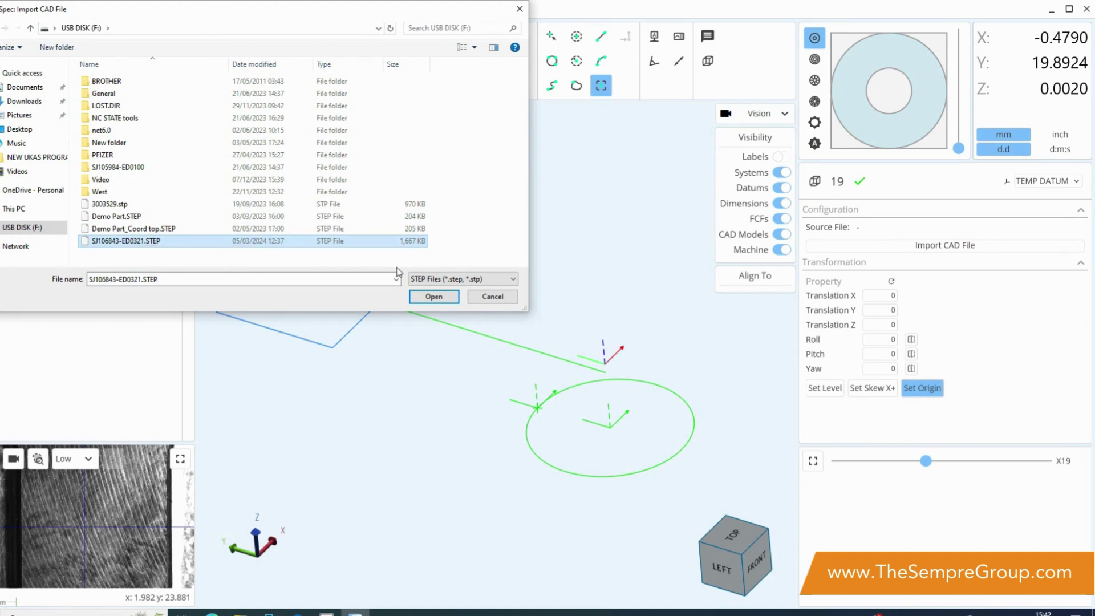
click(449, 301)
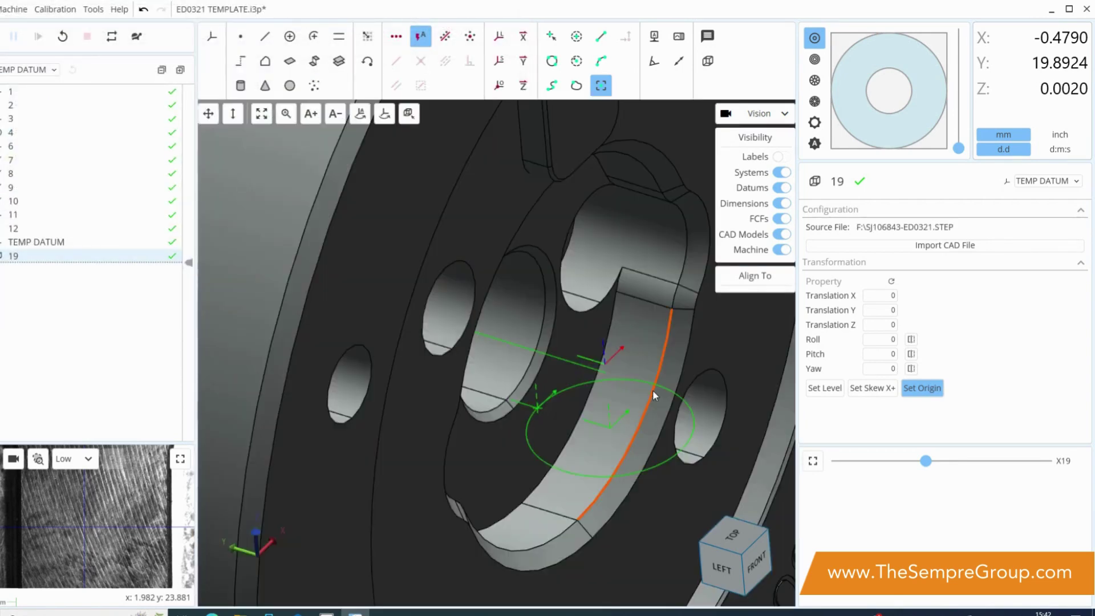
scroll(652, 390, down, 8)
scroll(712, 388, down, 3)
scroll(714, 392, down, 2)
scroll(553, 345, down, 2)
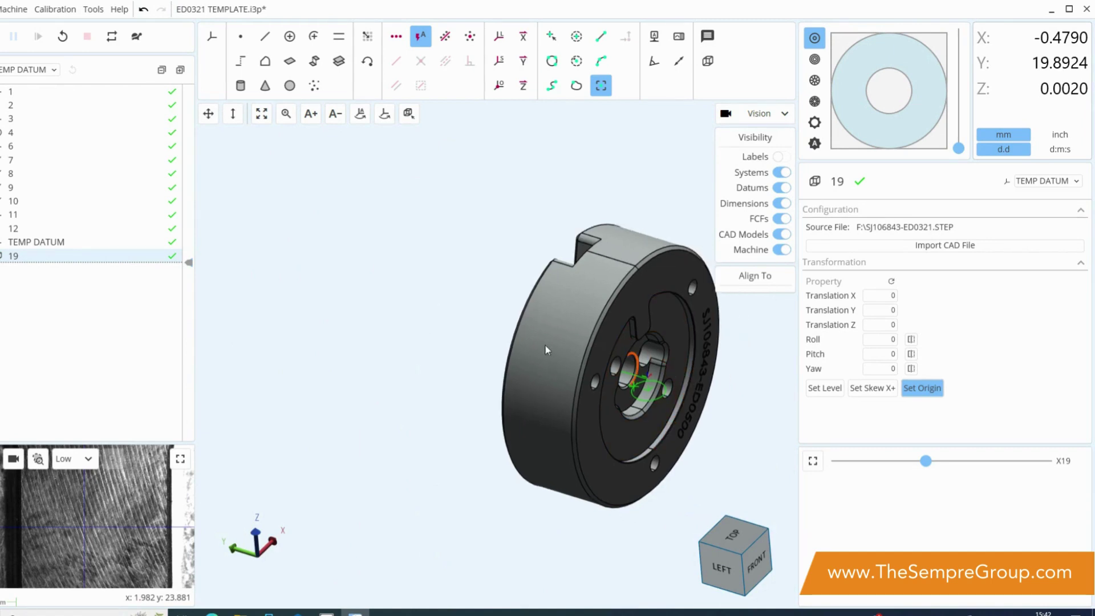
Level the CAD model to its engraved front face and flip its roll to -90
drag(500, 340, 208, 240)
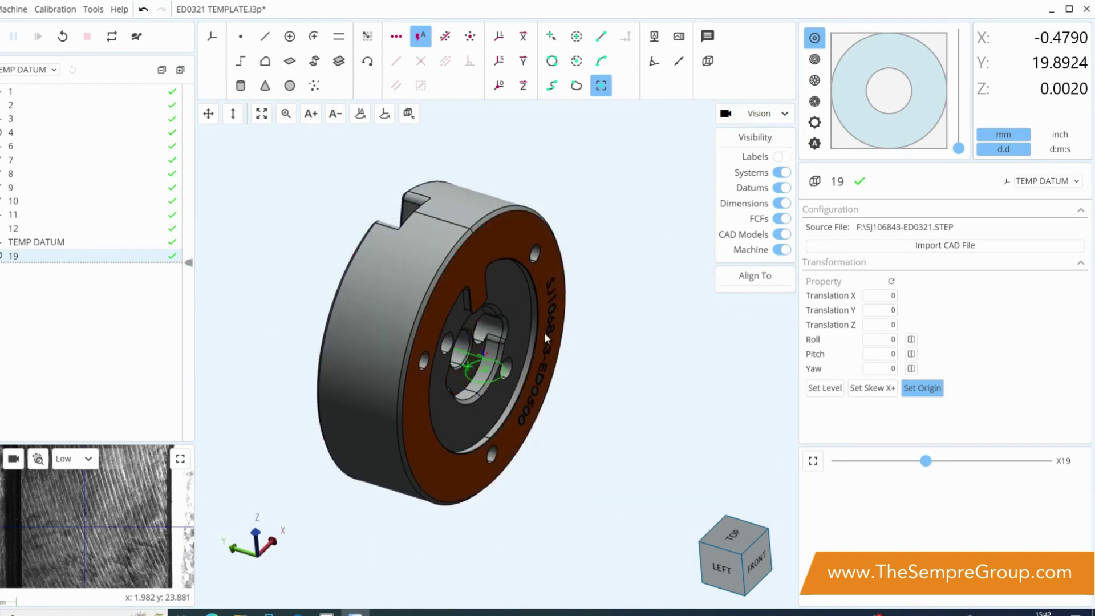
click(821, 390)
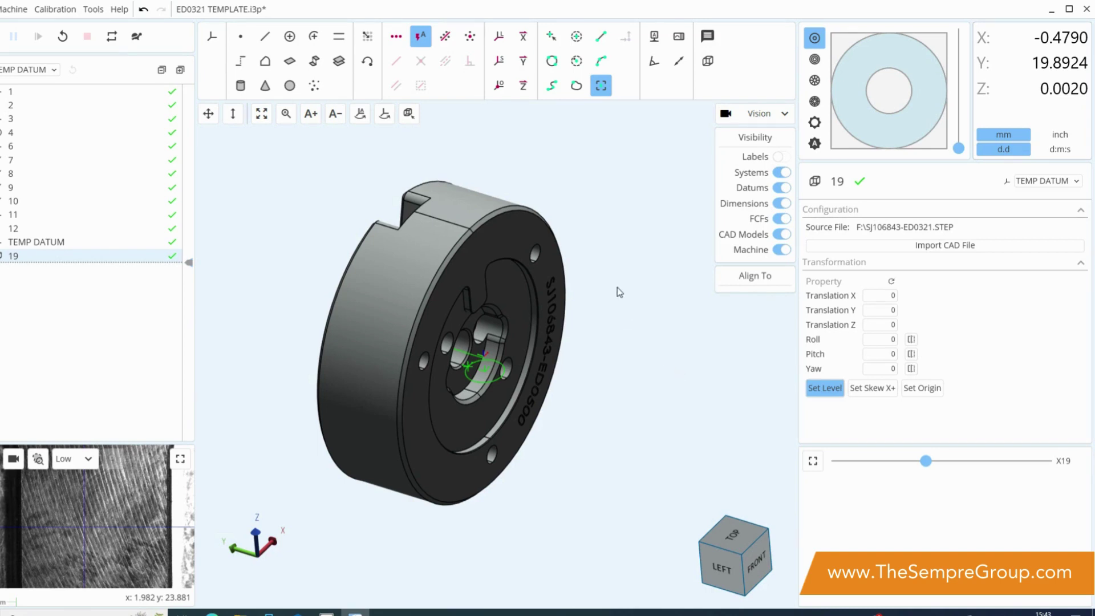
click(472, 252)
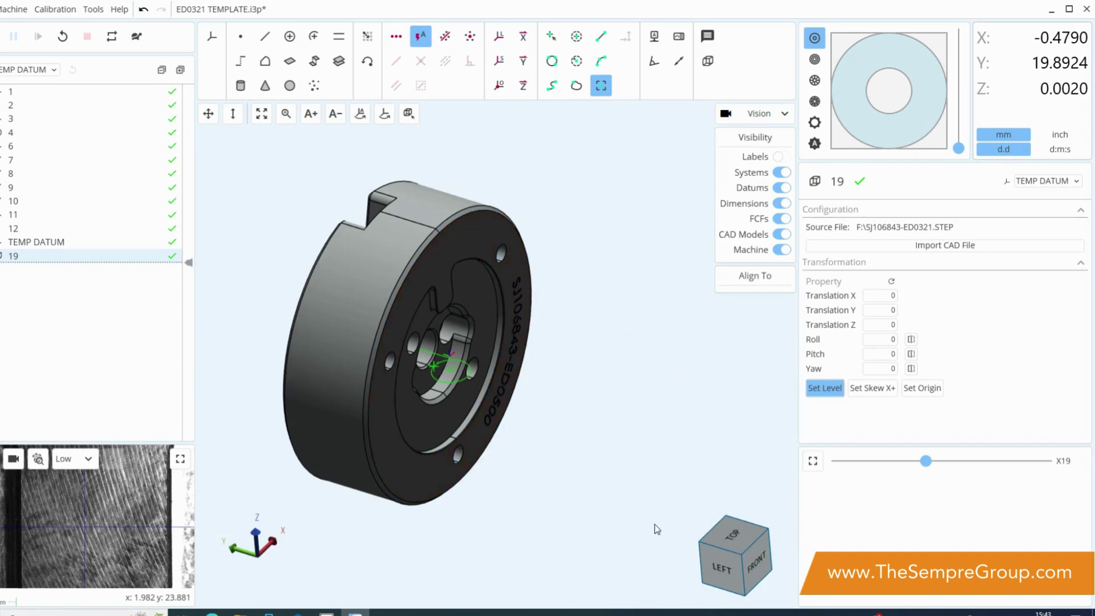
click(718, 549)
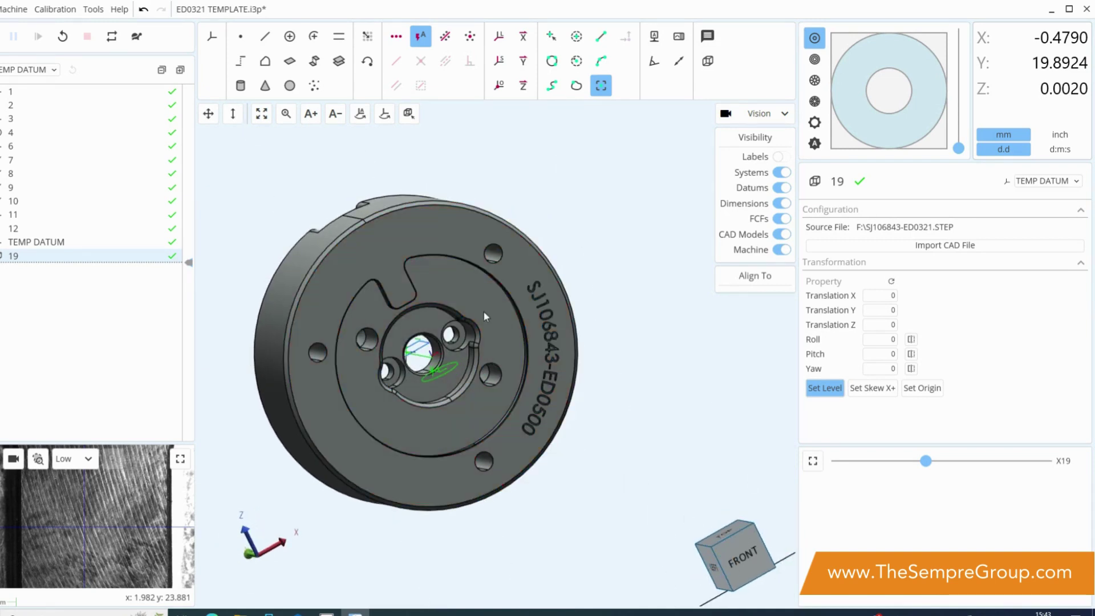
click(382, 242)
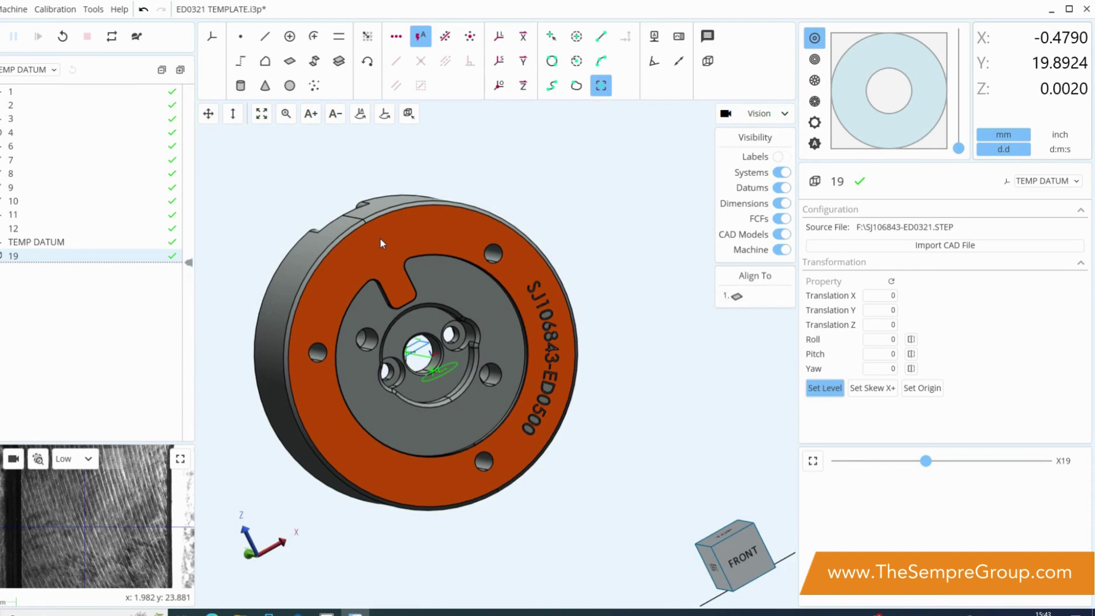
click(740, 297)
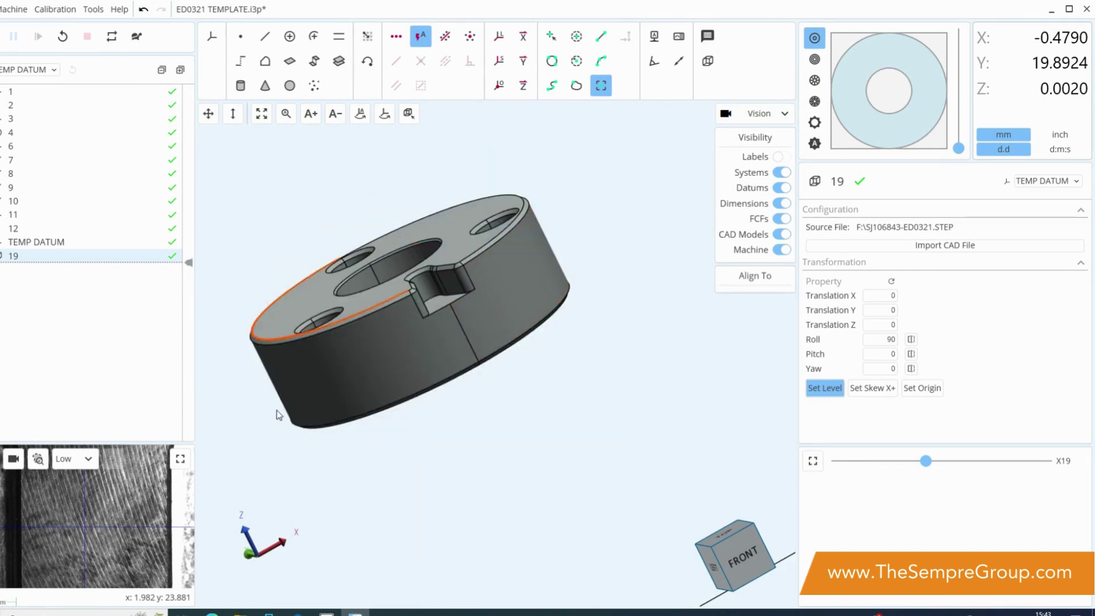
click(912, 340)
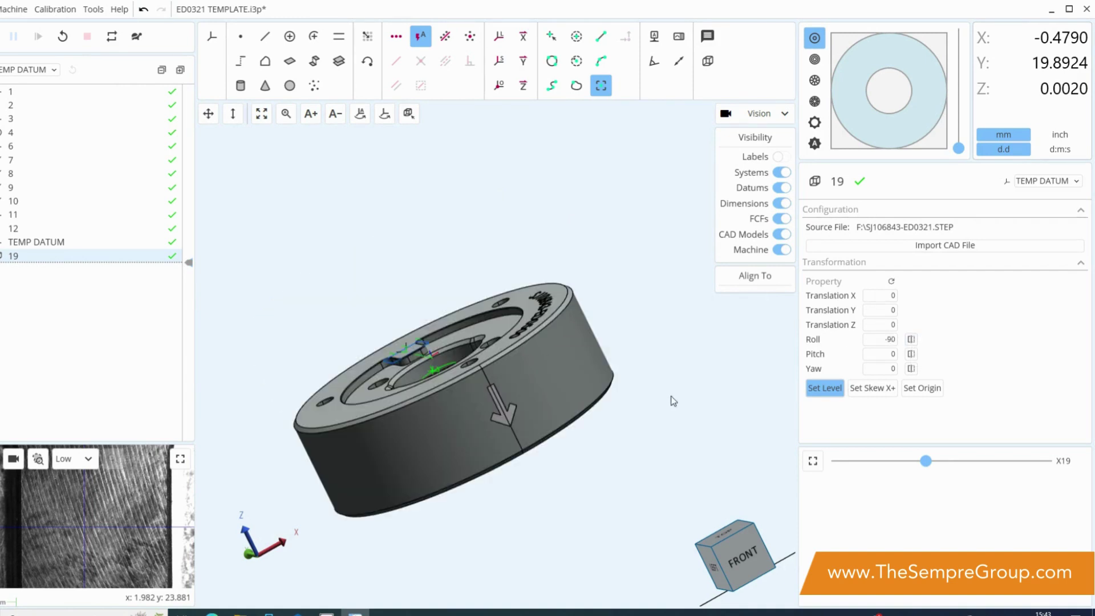
Pick the keyway tab's straight edge as an alignment reference, and set the model's origin to the circle formed by the upper face's outer arcs
drag(726, 535, 740, 549)
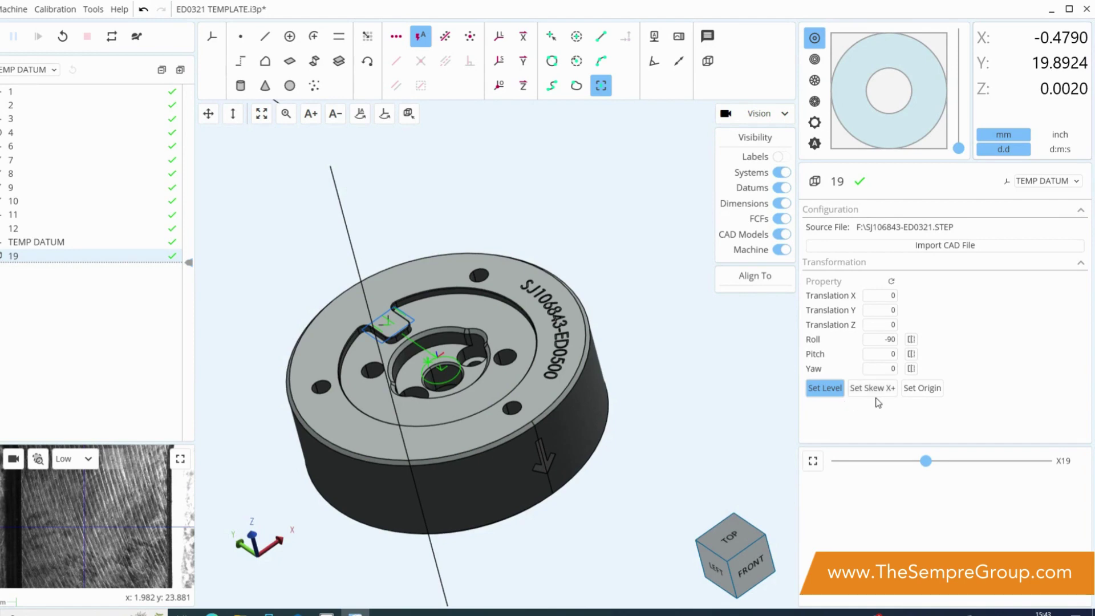
scroll(373, 336, up, 5)
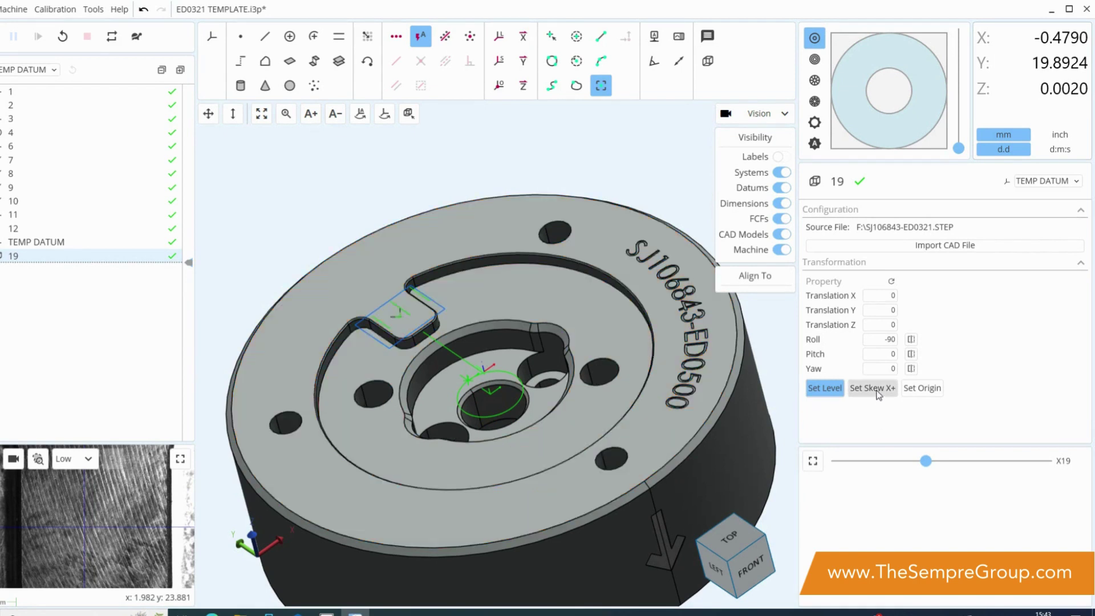
click(375, 333)
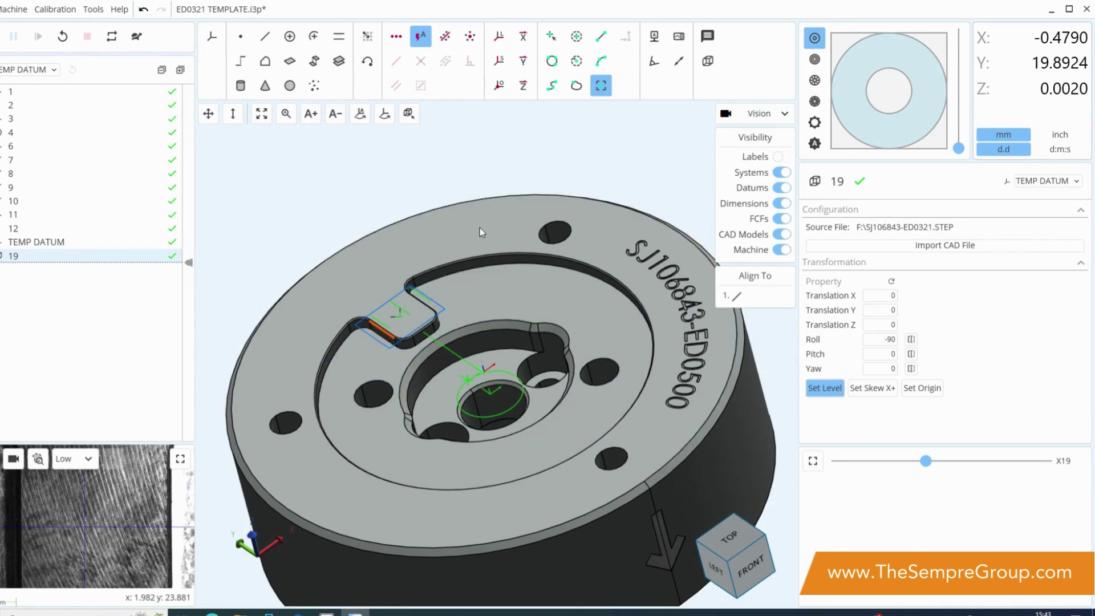
click(930, 394)
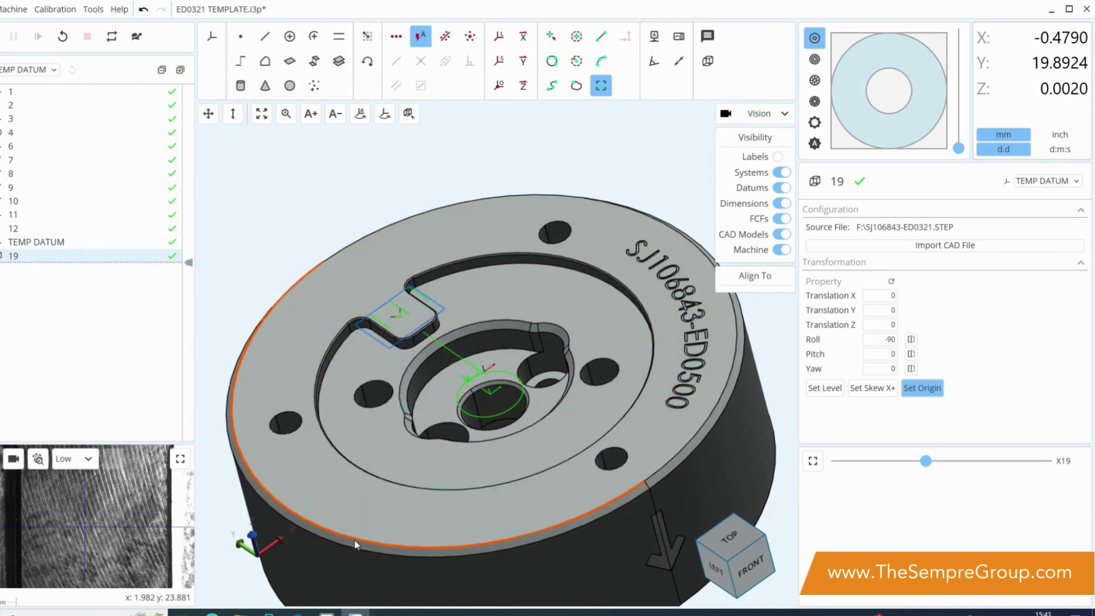
click(355, 540)
click(723, 392)
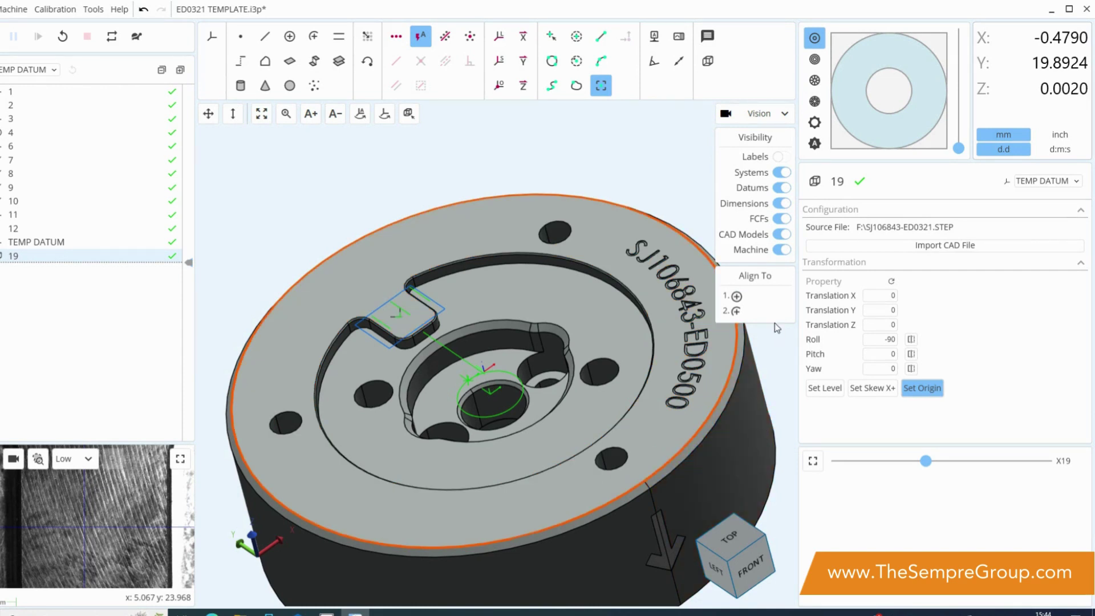
click(744, 301)
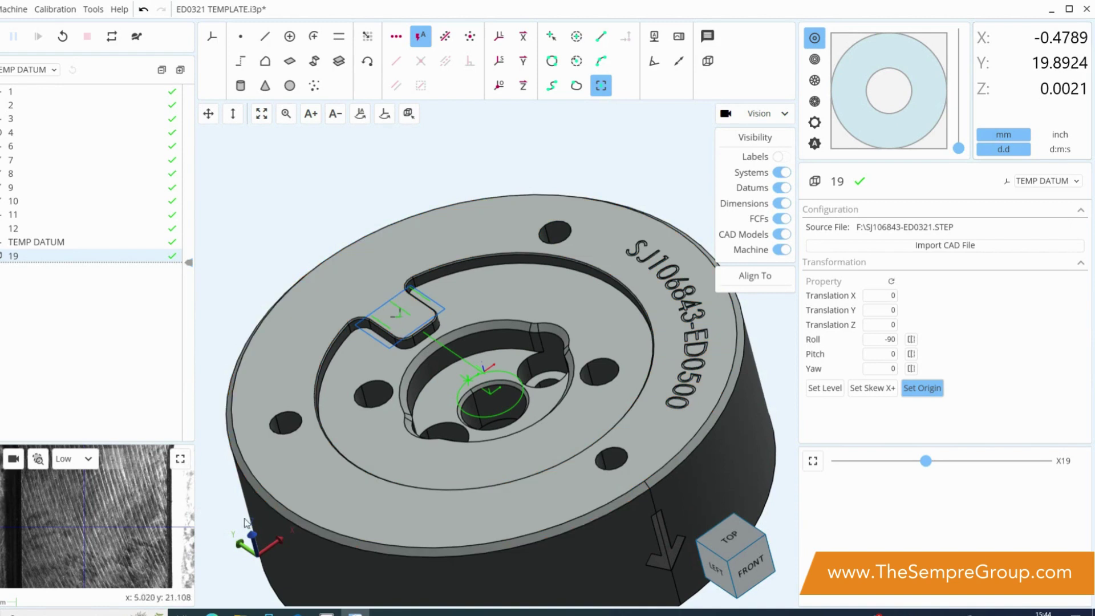
Move the camera to the engraved face beside a through hole by choosing the location on the CAD model
right_click(368, 495)
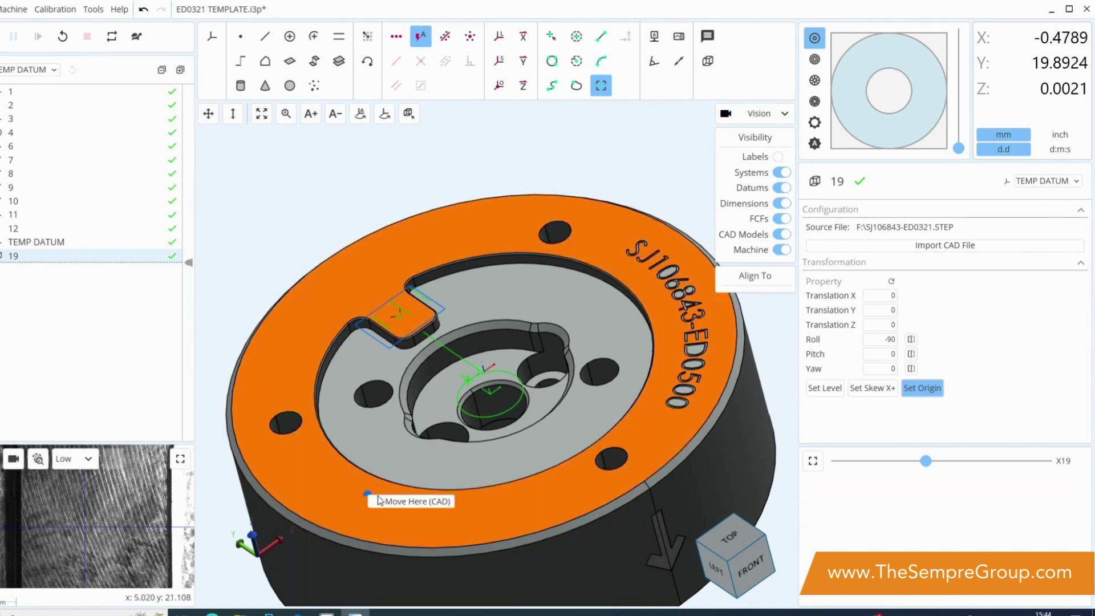
right_click(593, 470)
click(610, 479)
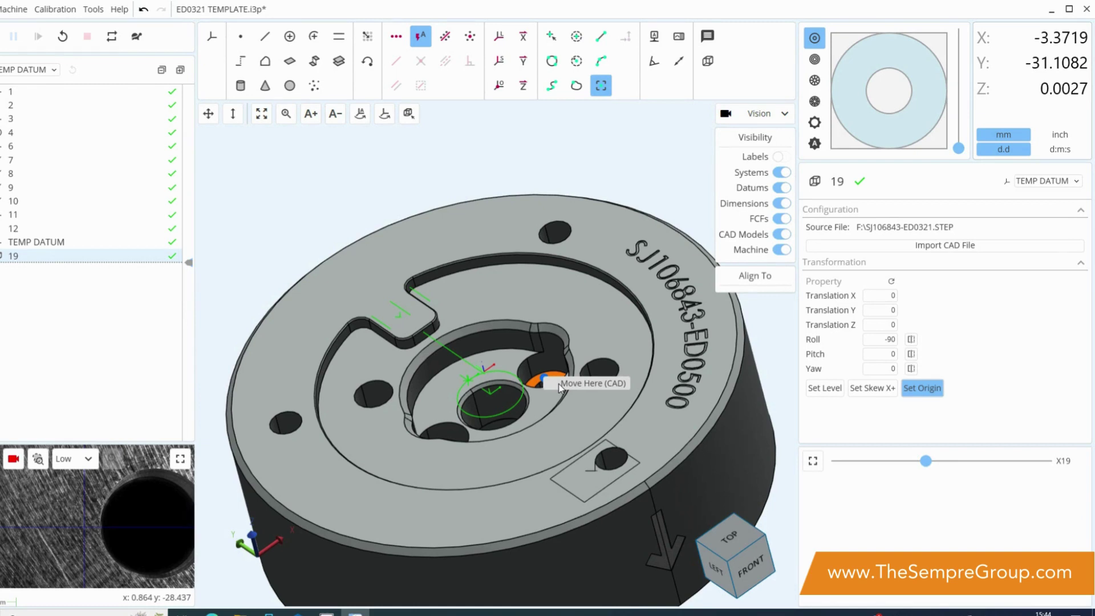
Move the camera to a counterbored hole in the central recess via the CAD model and automatically adjust the central light
click(559, 388)
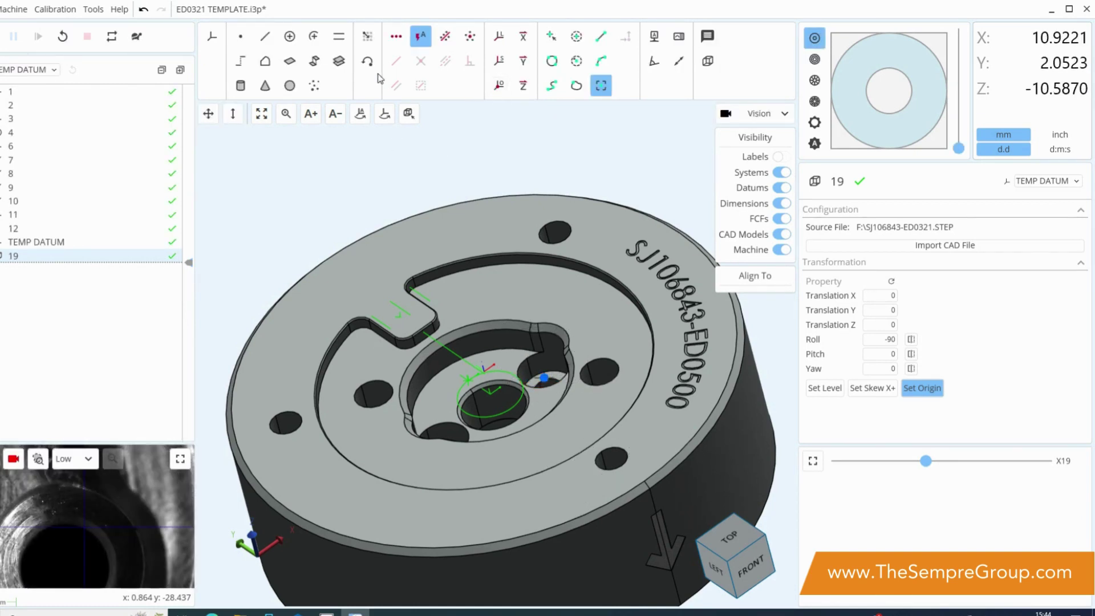
click(907, 105)
click(824, 147)
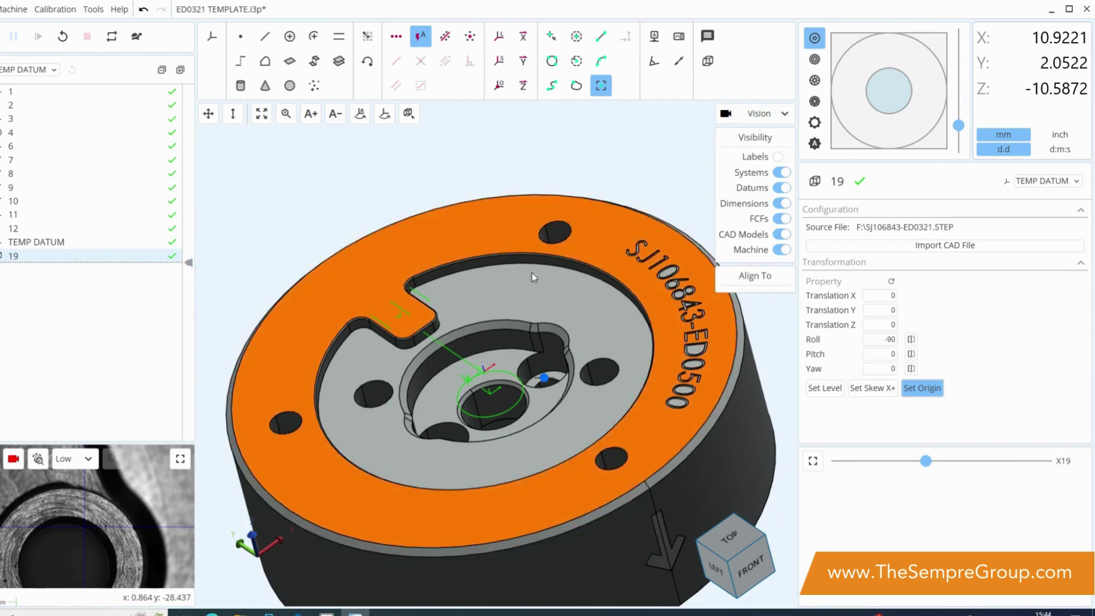
Show the CAD model from the top and move the camera to a point on its outer face between two through holes
click(730, 539)
scroll(293, 277, up, 6)
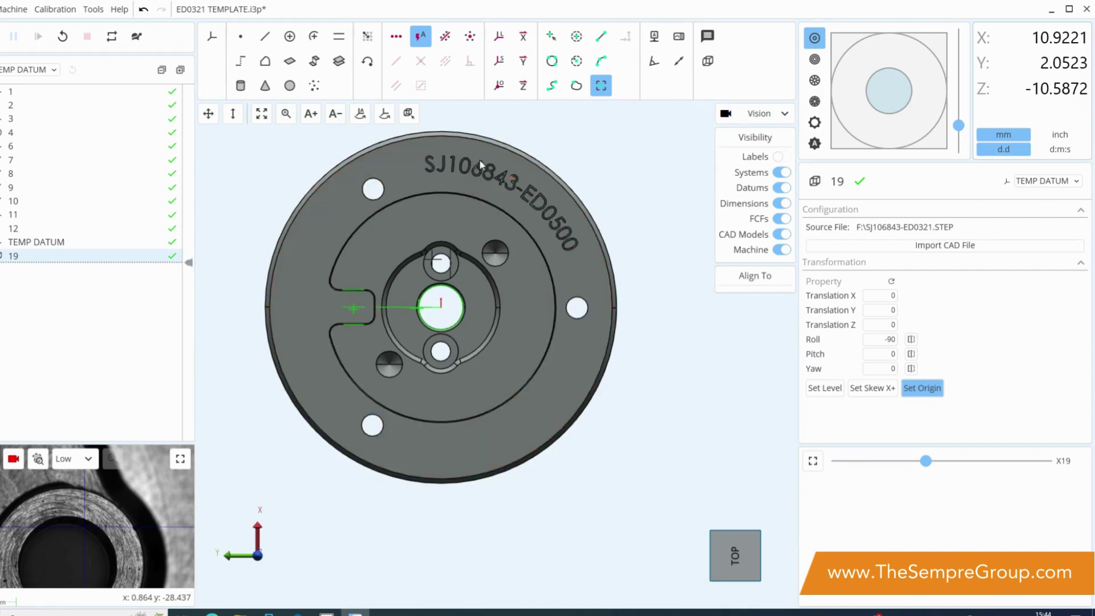
right_click(565, 385)
click(579, 389)
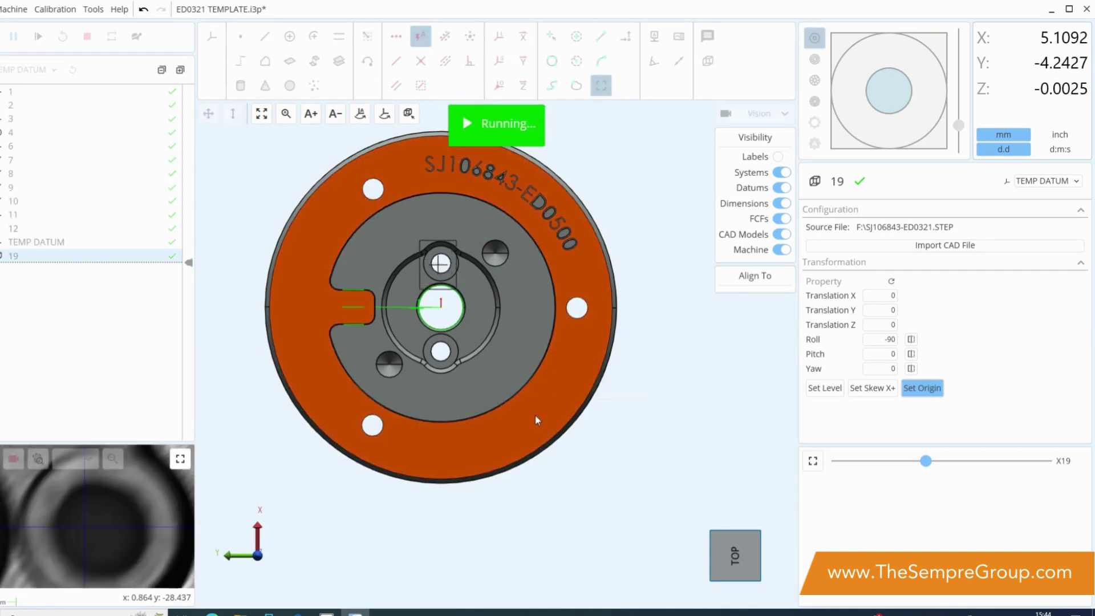
Enlarge the camera image, jog the camera to the nearby through hole, and restore the large CAD view
click(181, 459)
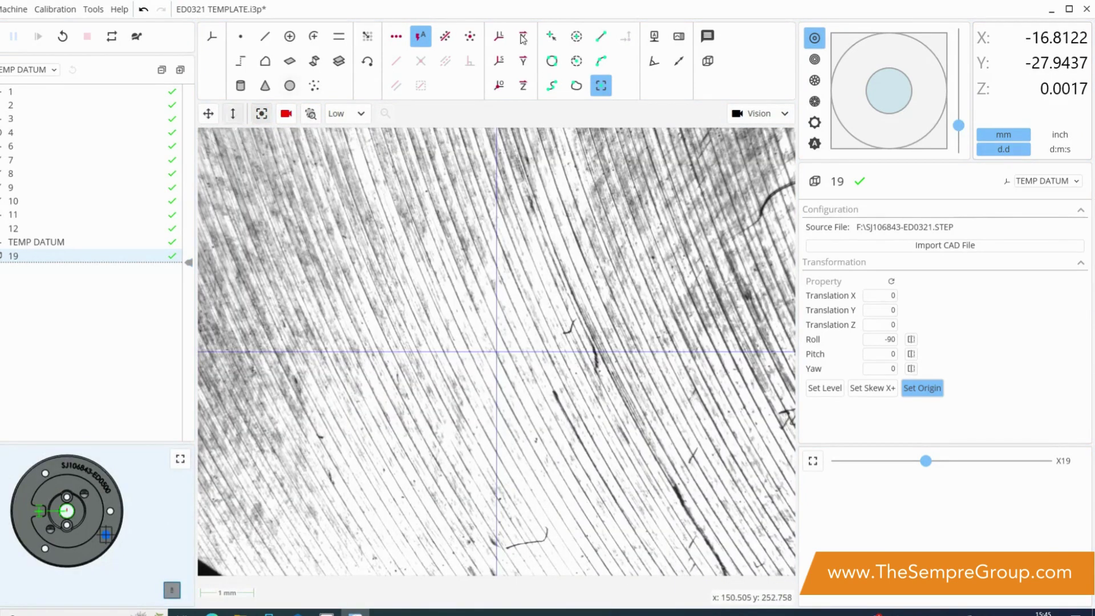
drag(208, 115, 258, 126)
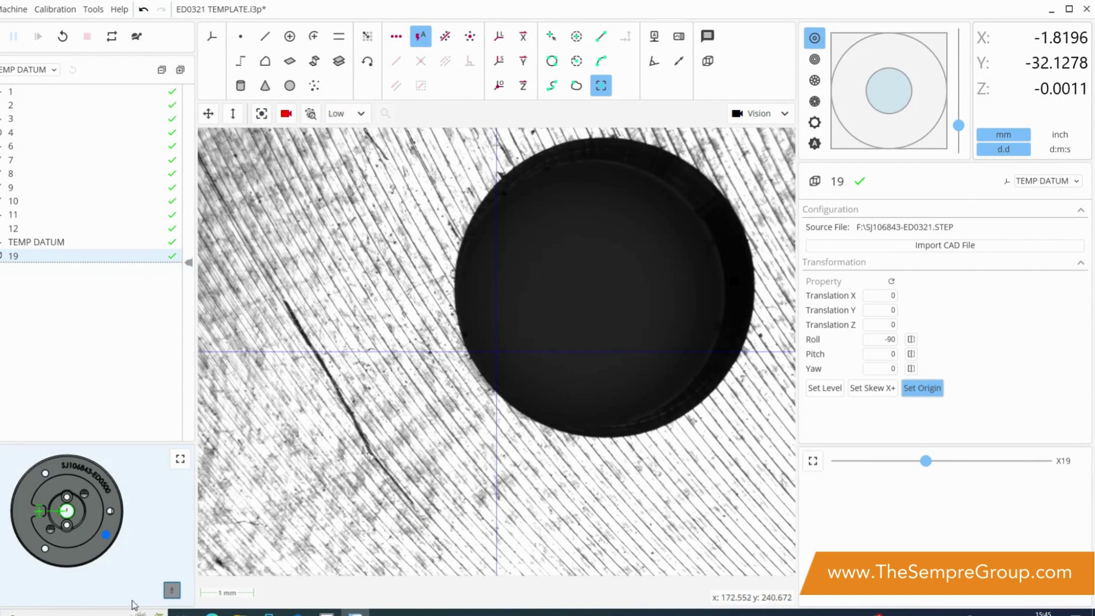
click(179, 460)
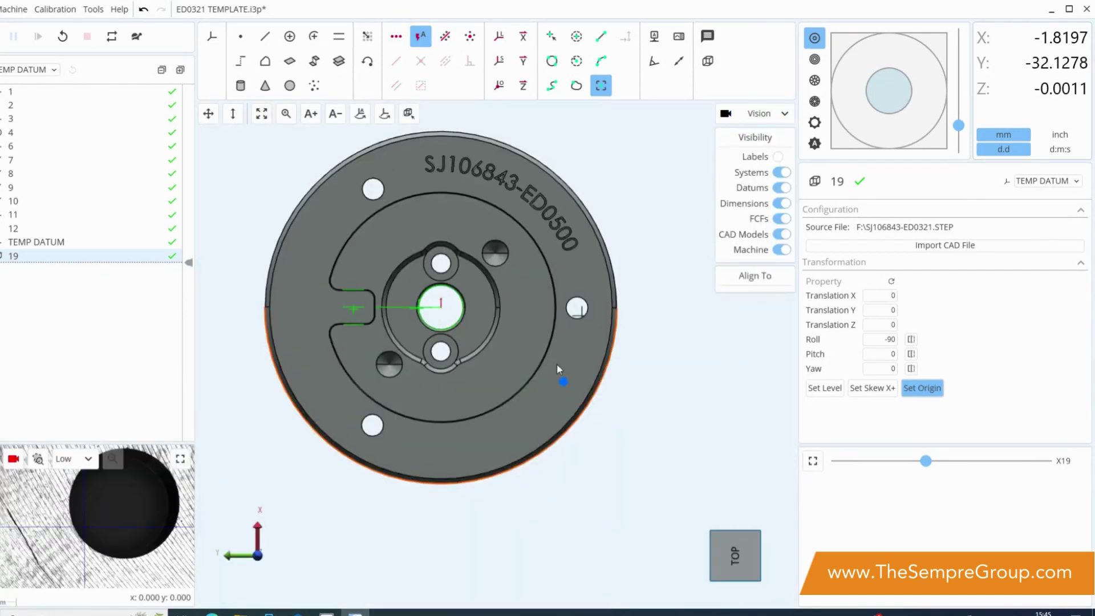
click(489, 334)
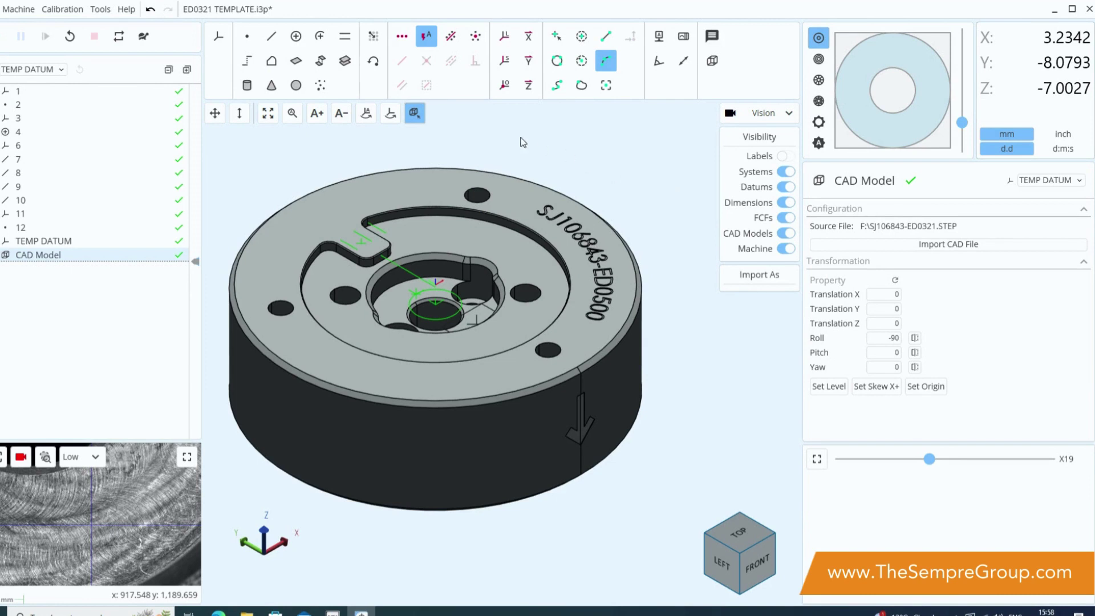
Enable importing features from CAD and import the two outer edge arcs of the part as one circle
click(414, 113)
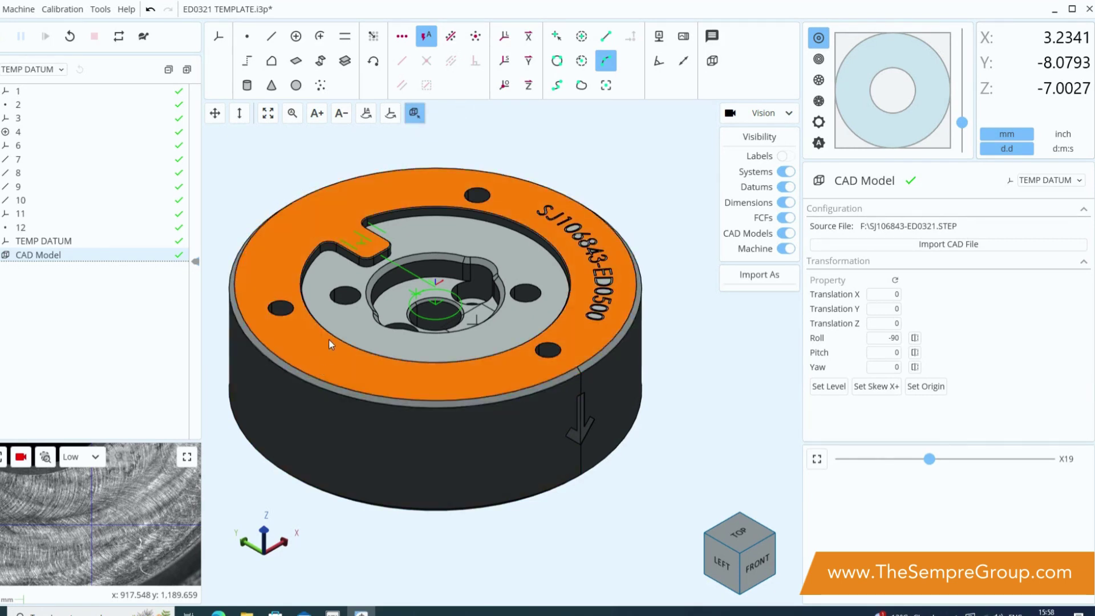
click(339, 392)
click(562, 372)
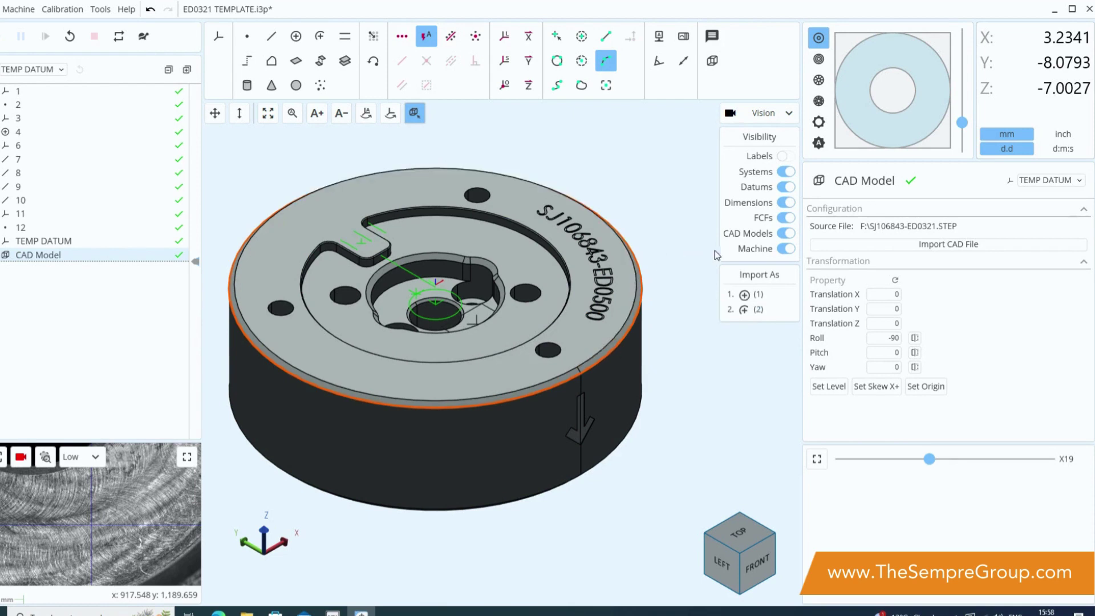
click(753, 295)
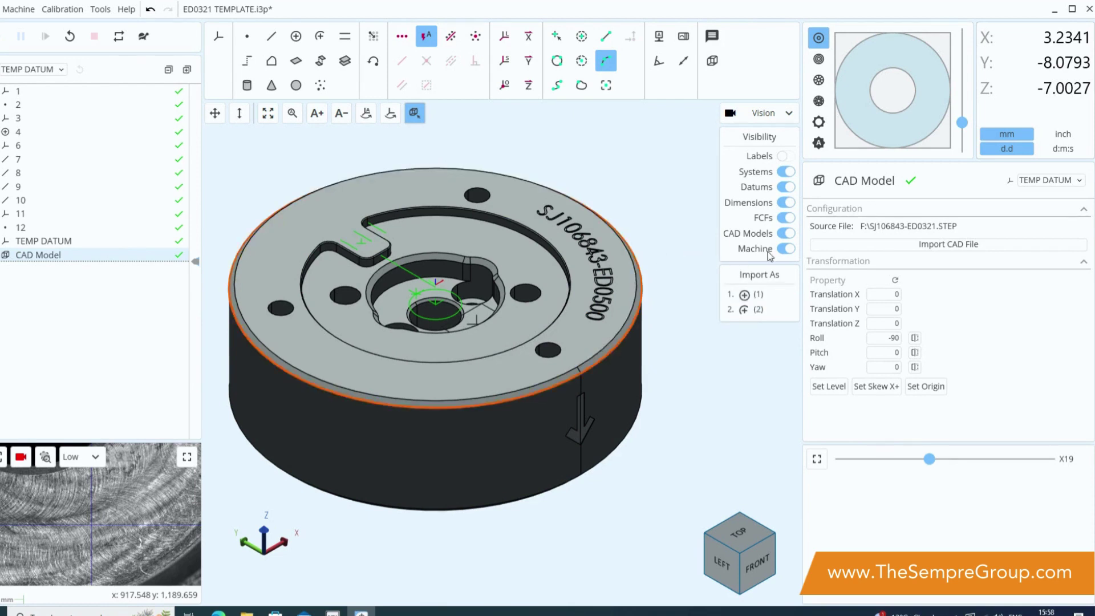
click(749, 296)
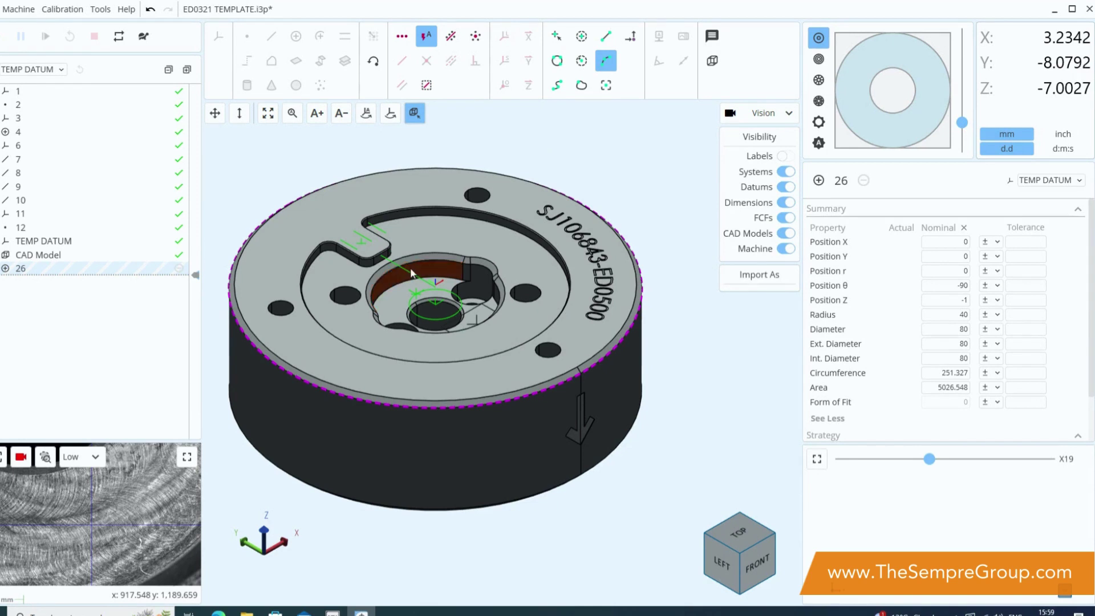
Import the central recess's two rim edges as arcs and the engraved upper face as a plane
click(396, 274)
click(503, 296)
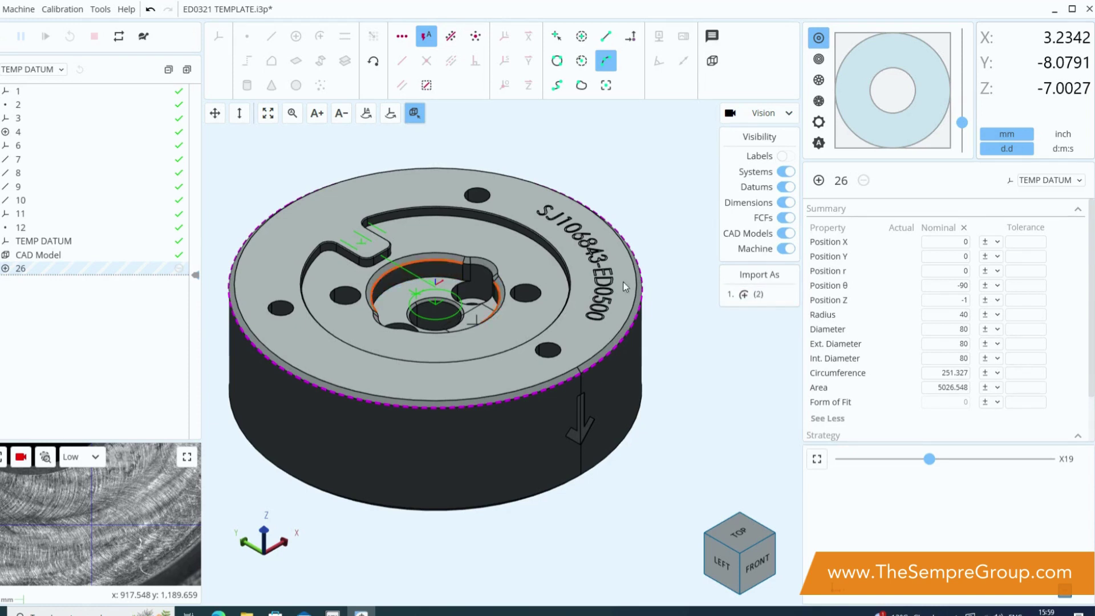
click(752, 296)
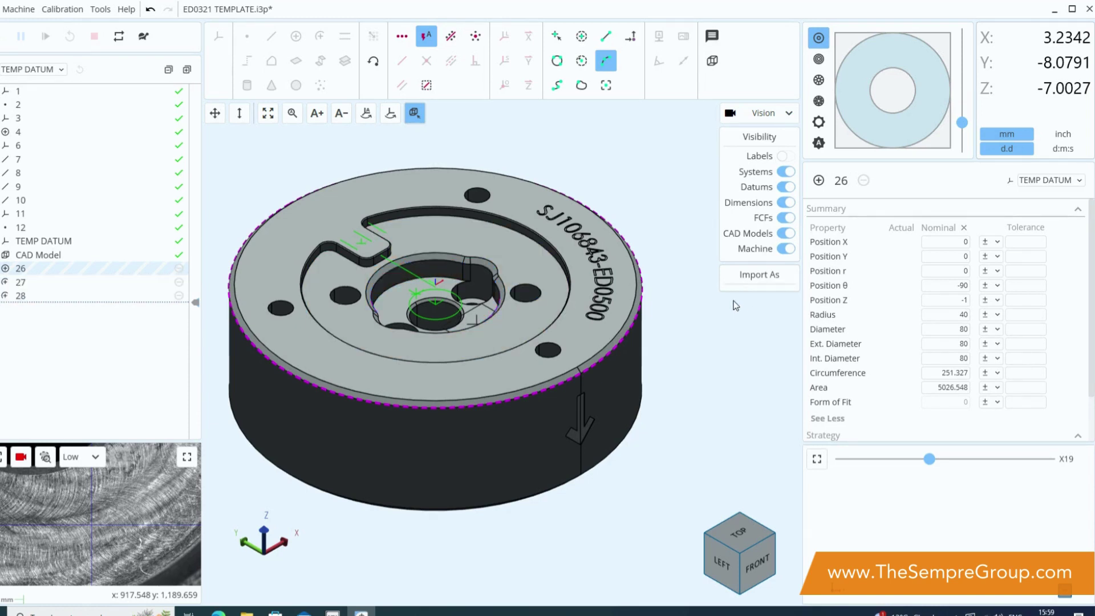
click(345, 198)
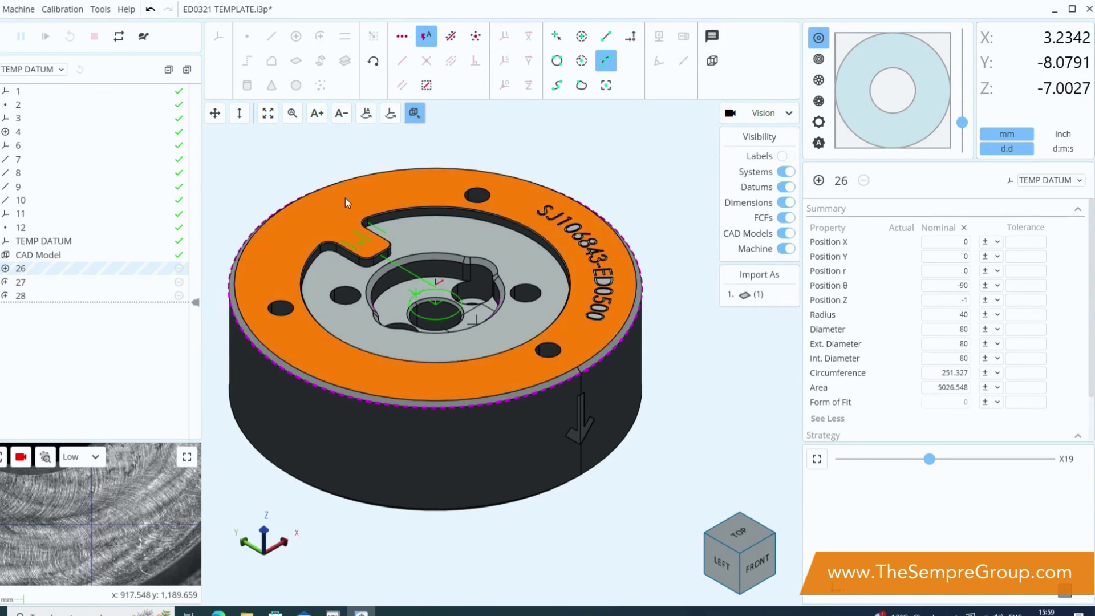
click(751, 294)
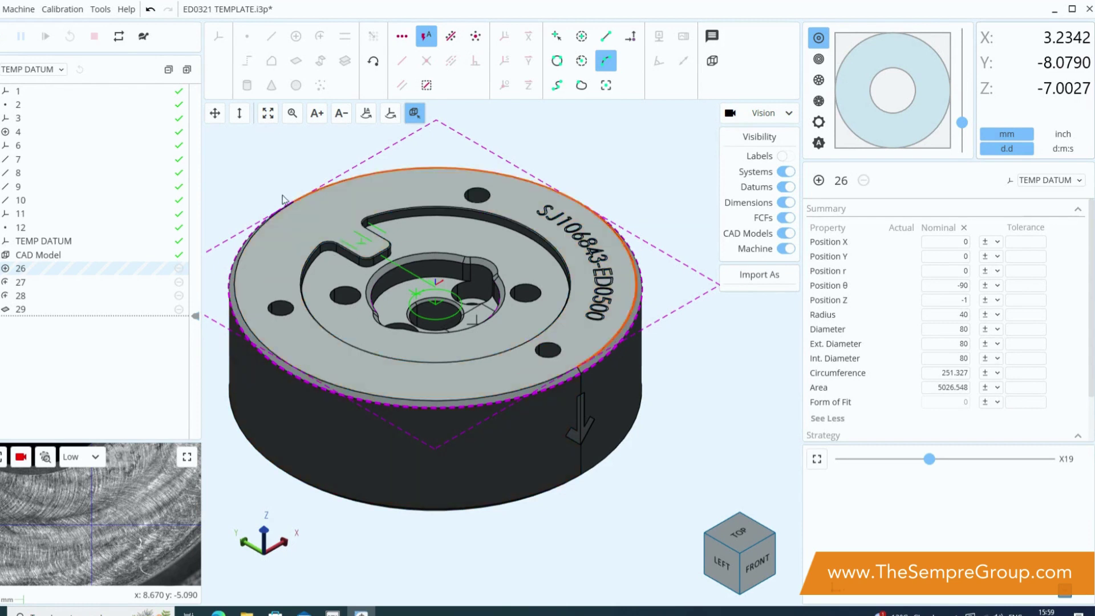
Center the camera on the part's outer edge and automatically adjust the backlight in the enlarged camera image
click(292, 367)
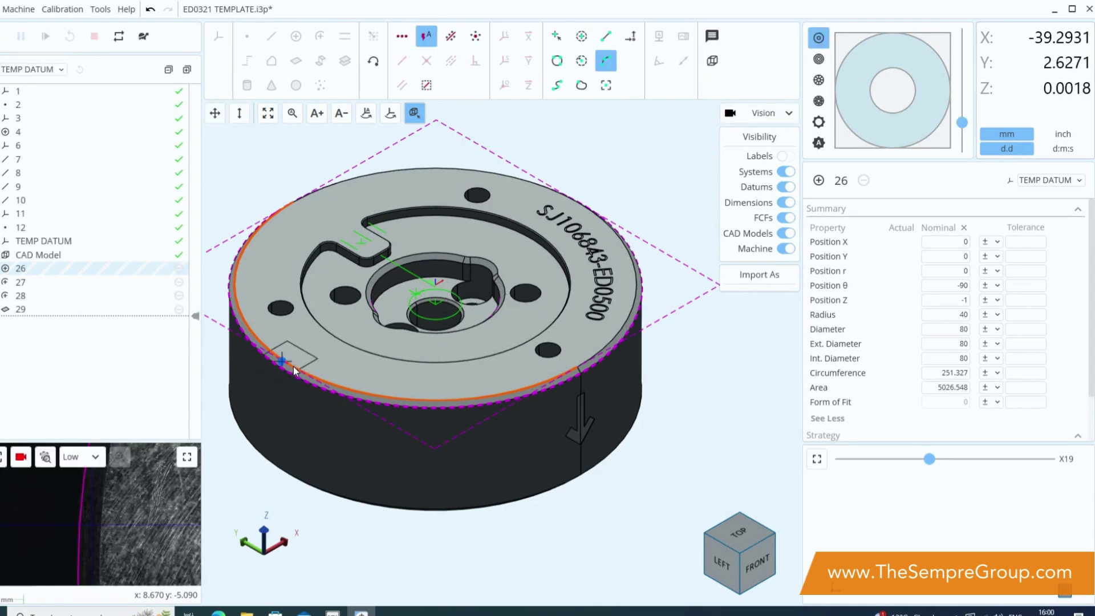
click(186, 457)
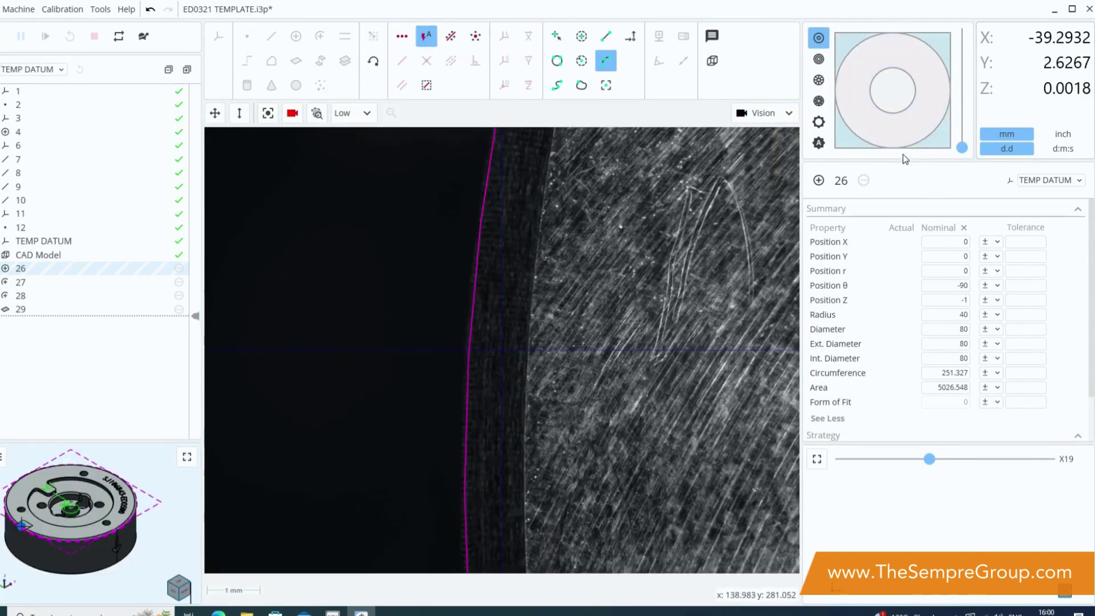
click(819, 143)
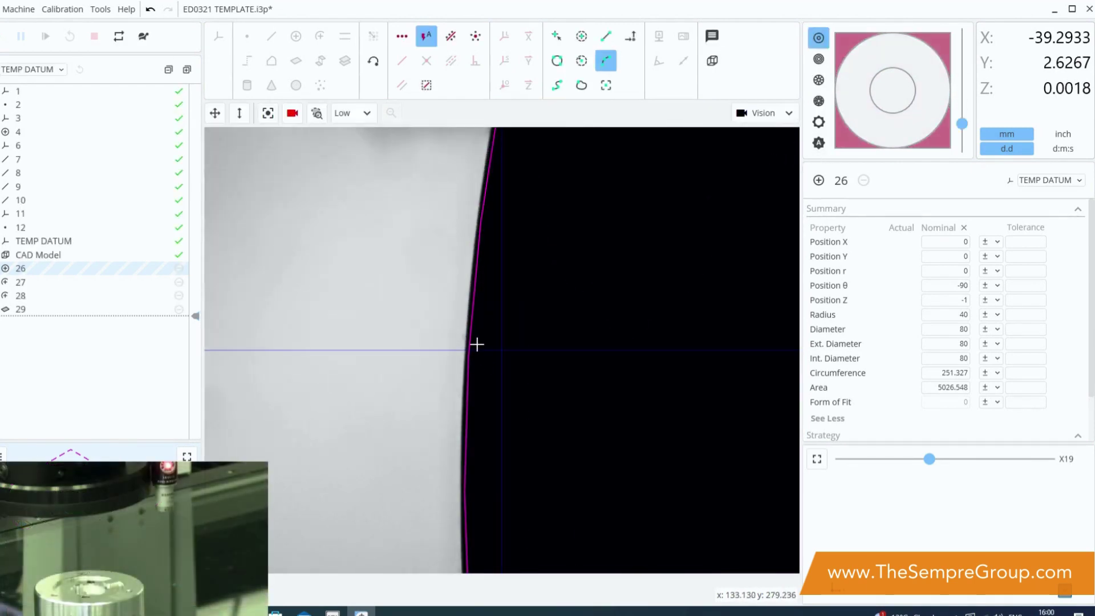
right_click(463, 392)
click(482, 398)
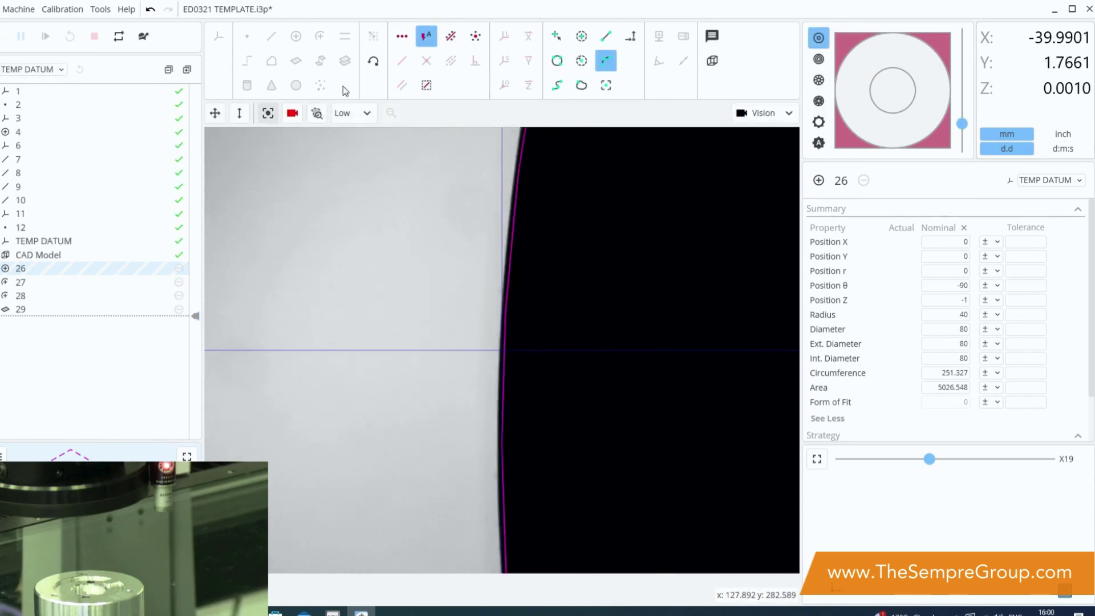
Measure a Best Edge point on the part's outer circle and rotate-copy it about Z into six points over a 360-degree span
click(582, 37)
click(496, 365)
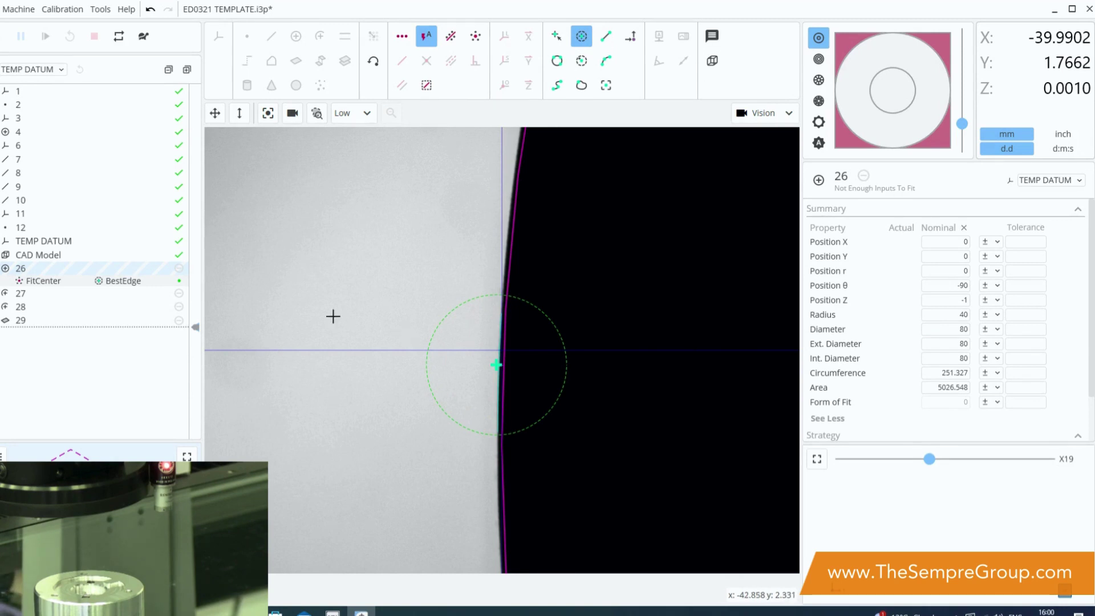
right_click(109, 283)
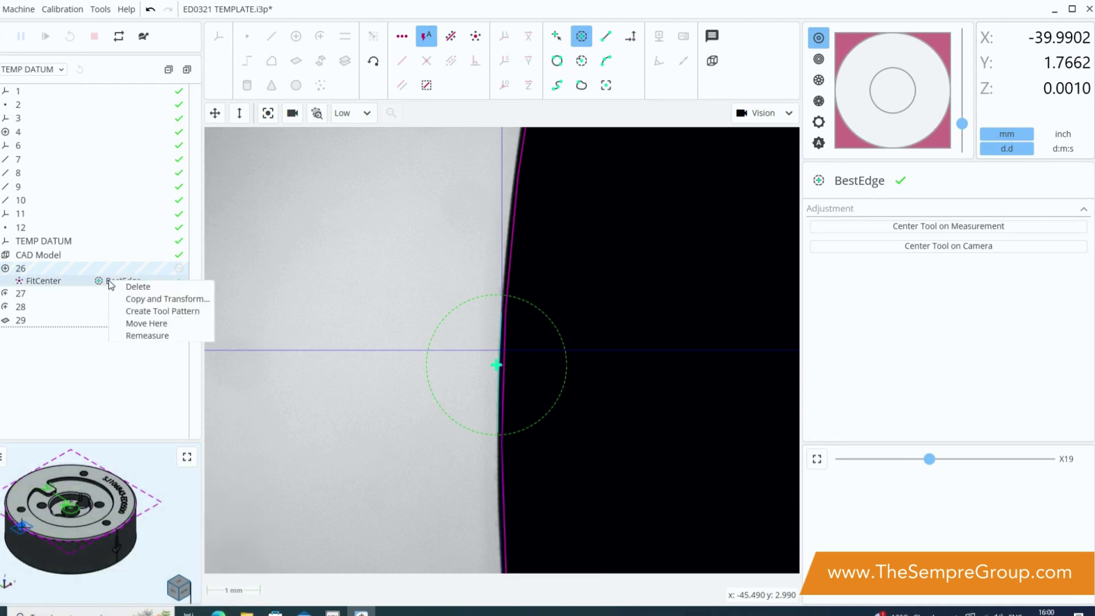
click(127, 299)
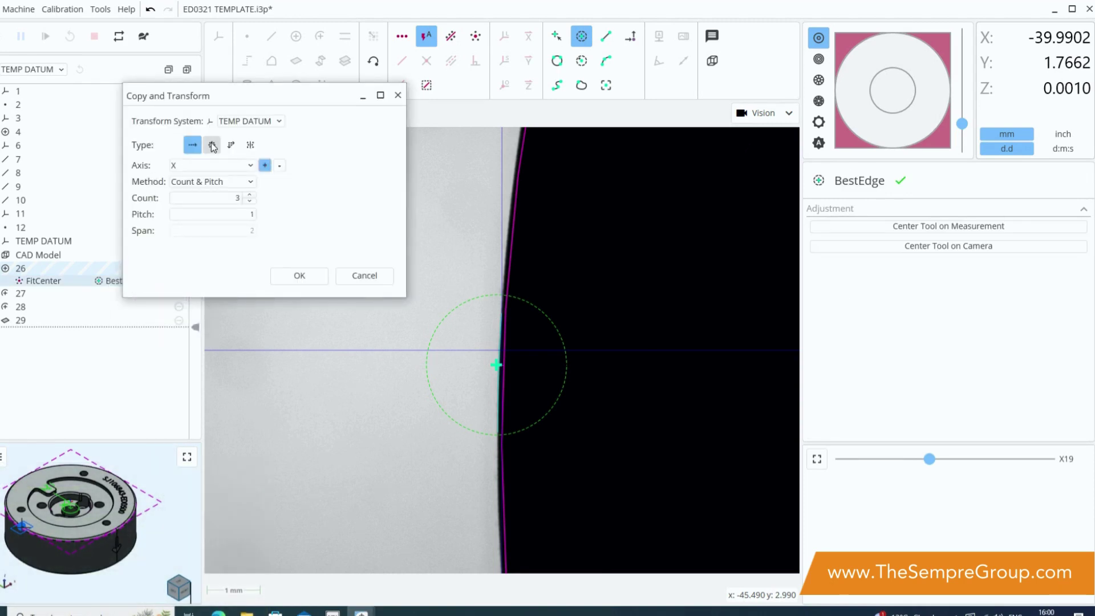
click(213, 145)
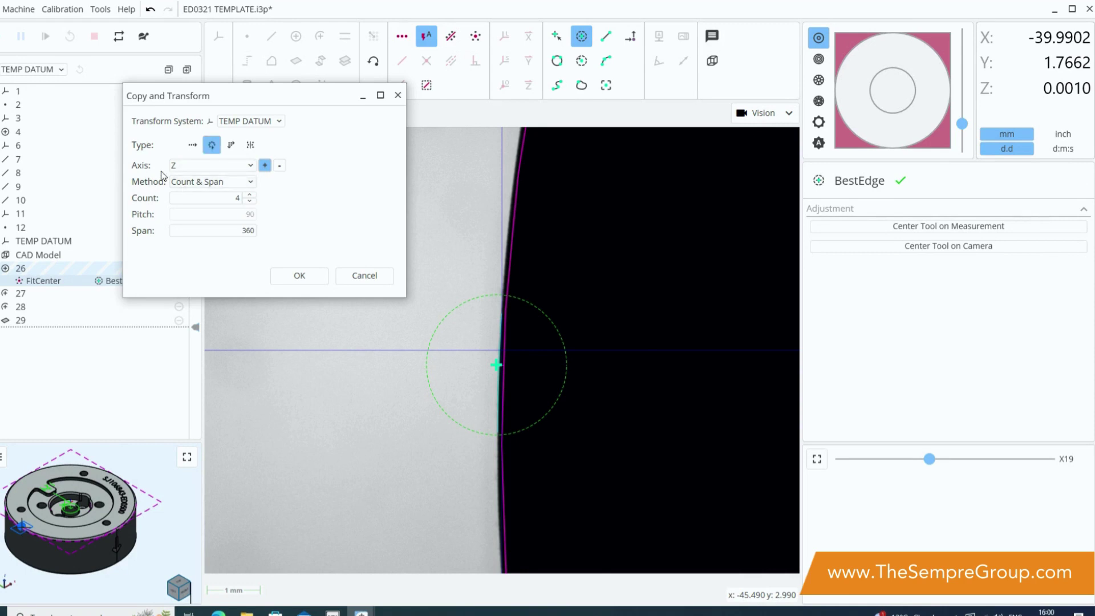
click(250, 195)
click(300, 276)
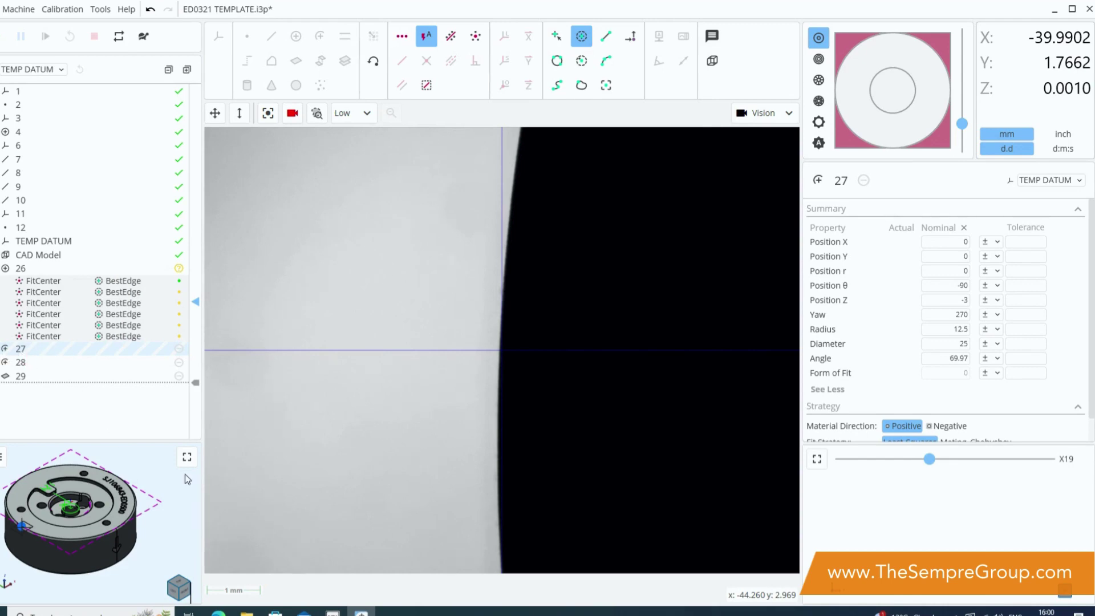
Enlarge the CAD view and move the camera to the central recess's rim arc, feature 27
click(187, 457)
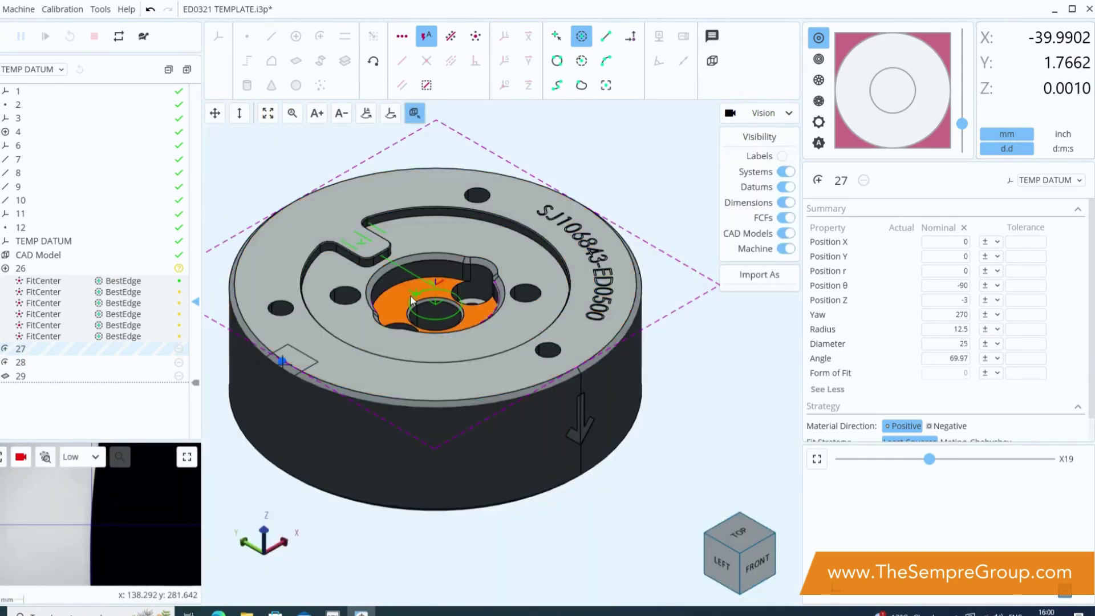
scroll(427, 323, up, 2)
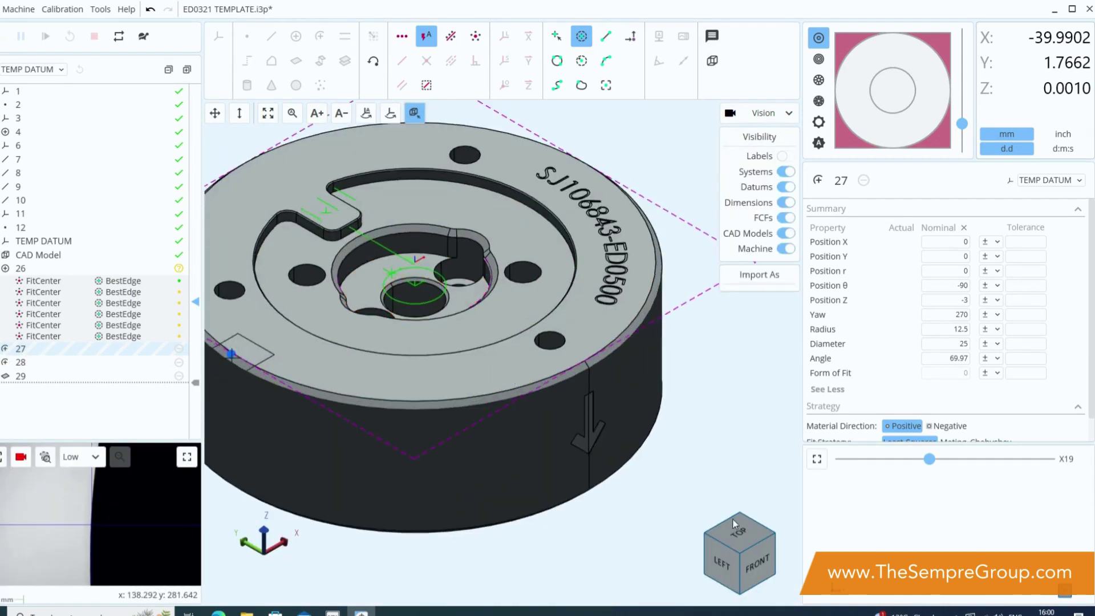
click(734, 538)
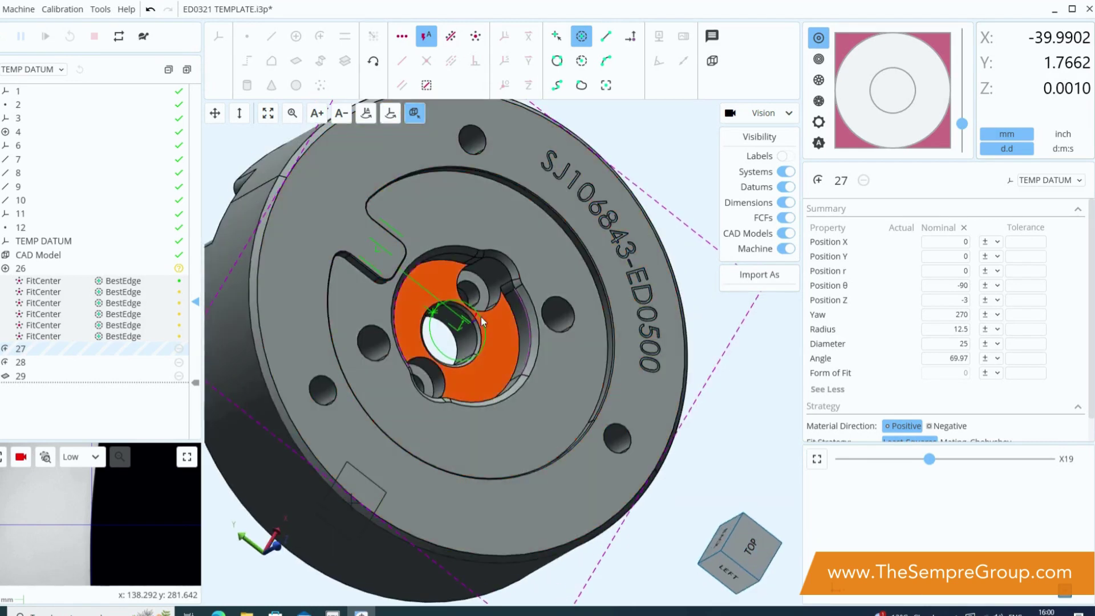
click(735, 540)
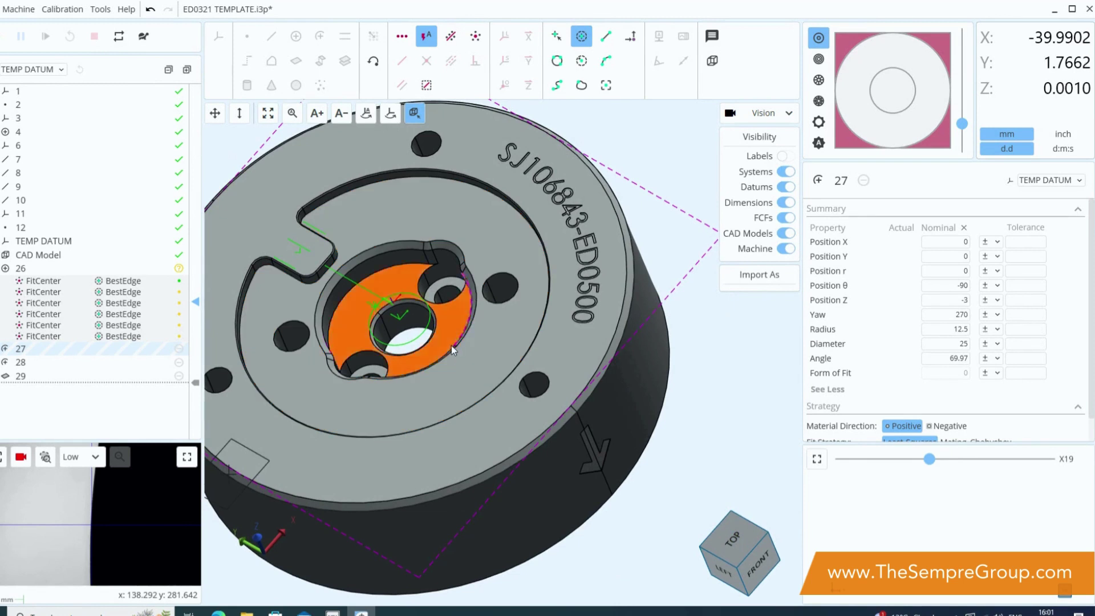
click(481, 318)
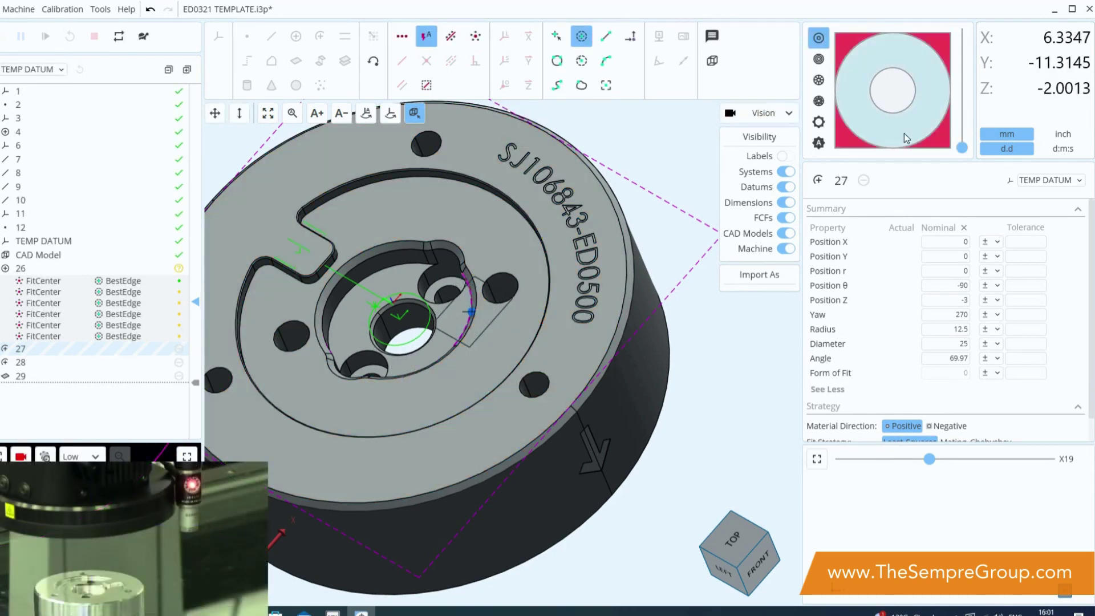
Automatically adjust the lighting and measure the central recess's two rim arcs with F-Scan Arc
click(826, 144)
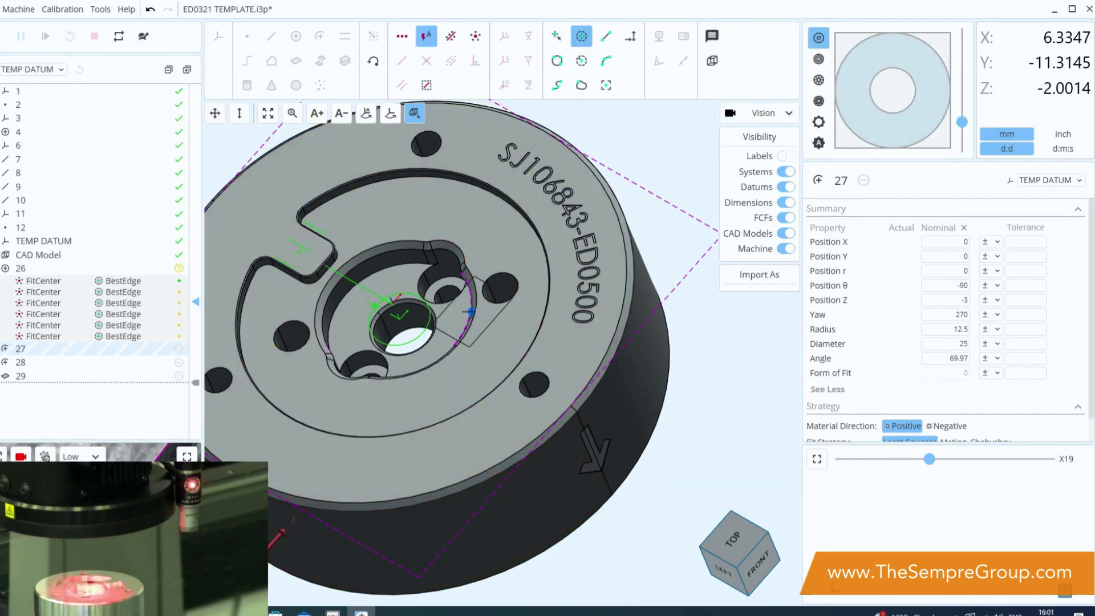
click(559, 358)
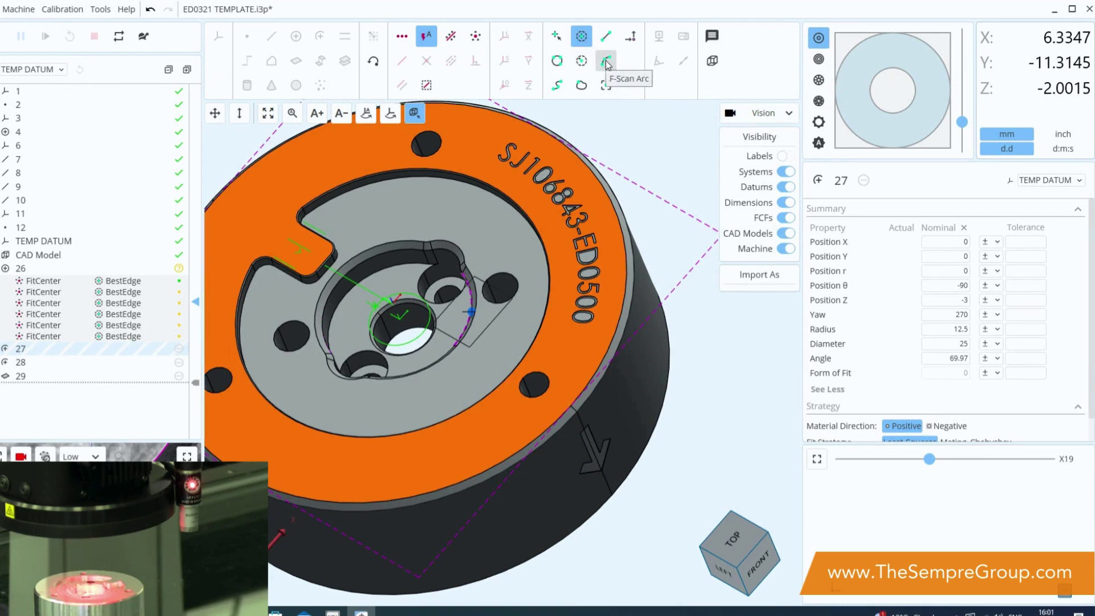
click(607, 62)
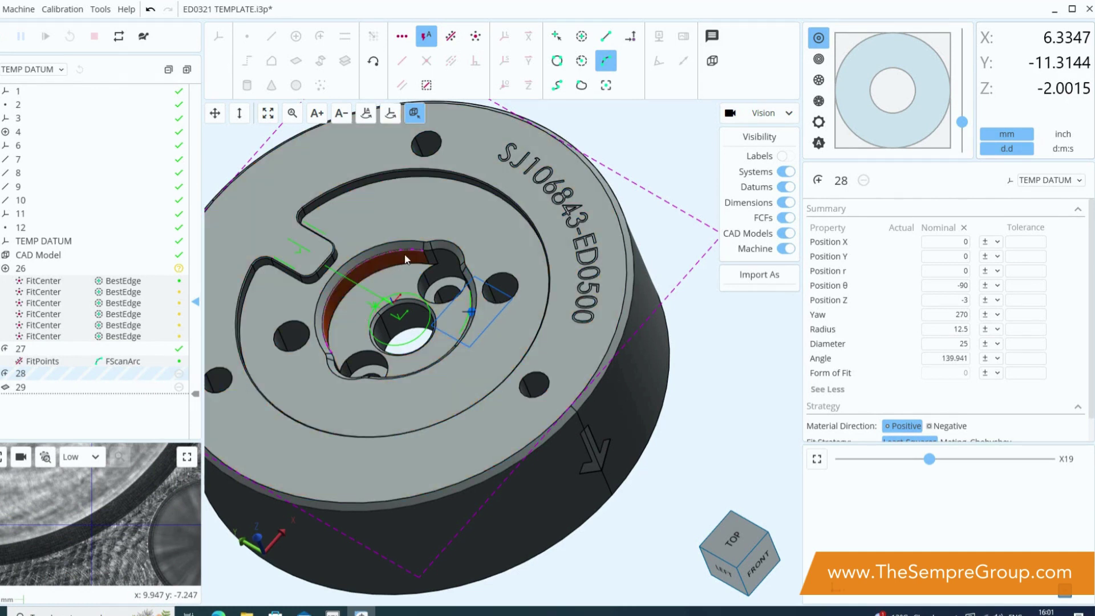
click(368, 265)
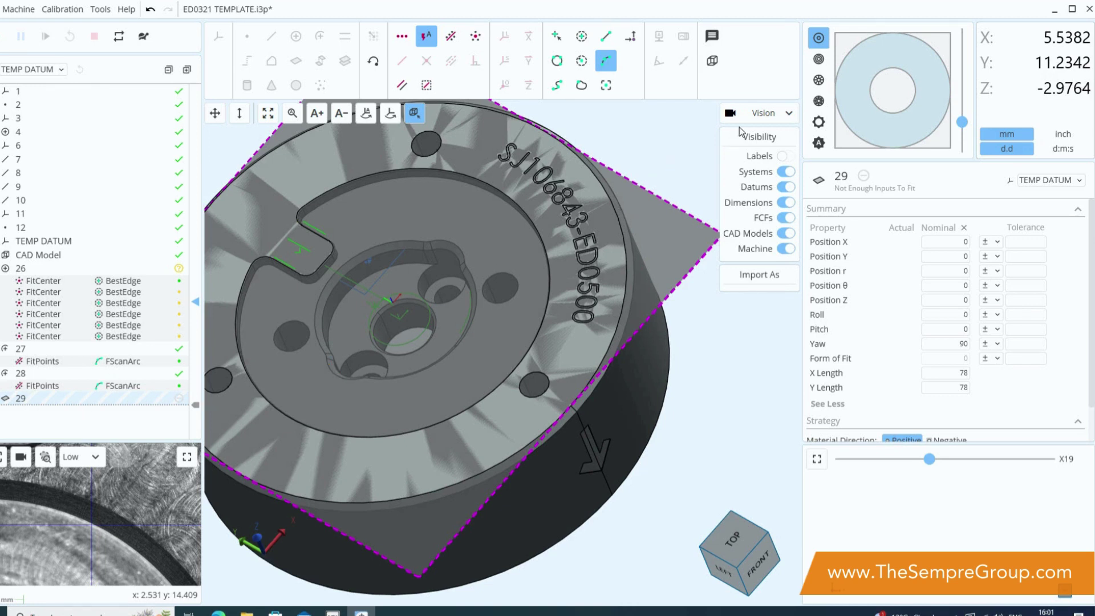
Switch the active sensor from Vision to the STD 1x40 touch probe and confirm the change
click(759, 114)
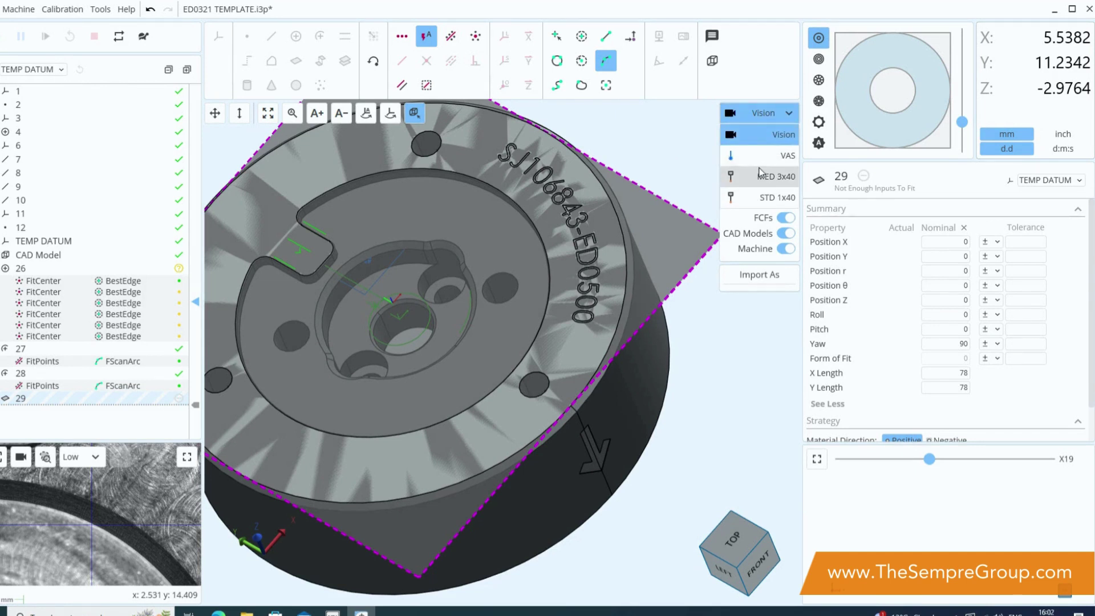
click(770, 200)
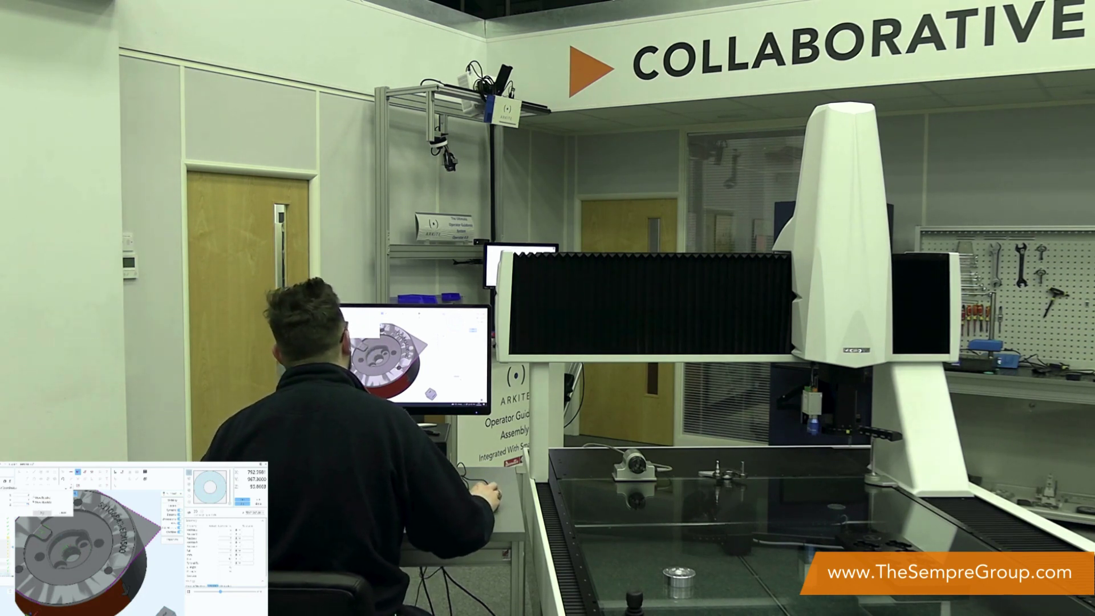
click(42, 512)
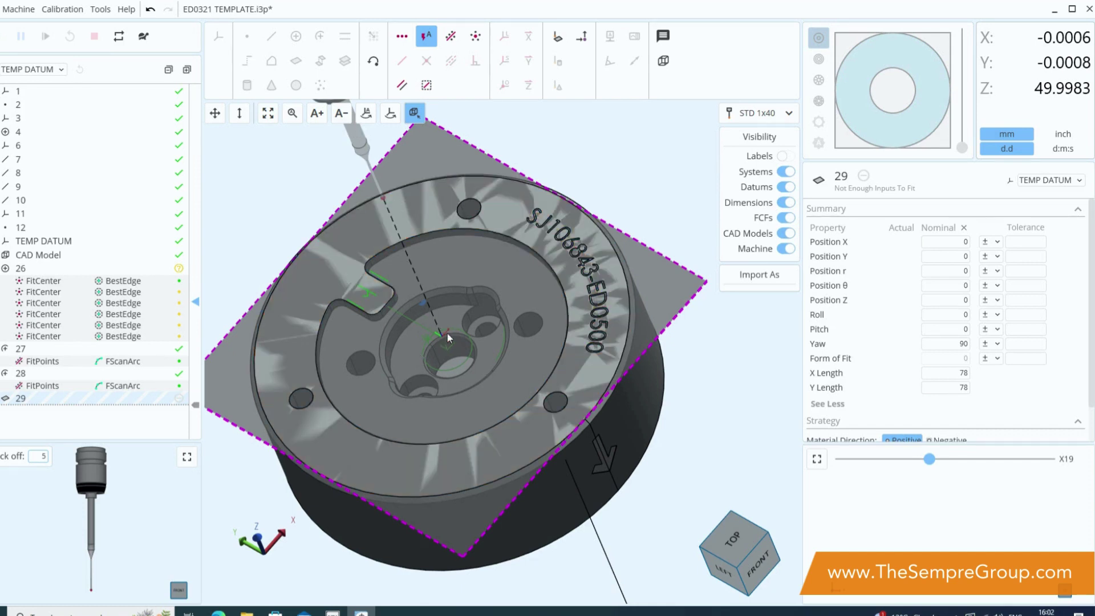
Create three STD 1x40 probe points spread around the engraved upper face for plane 29
middle_drag(404, 251, 494, 341)
click(741, 545)
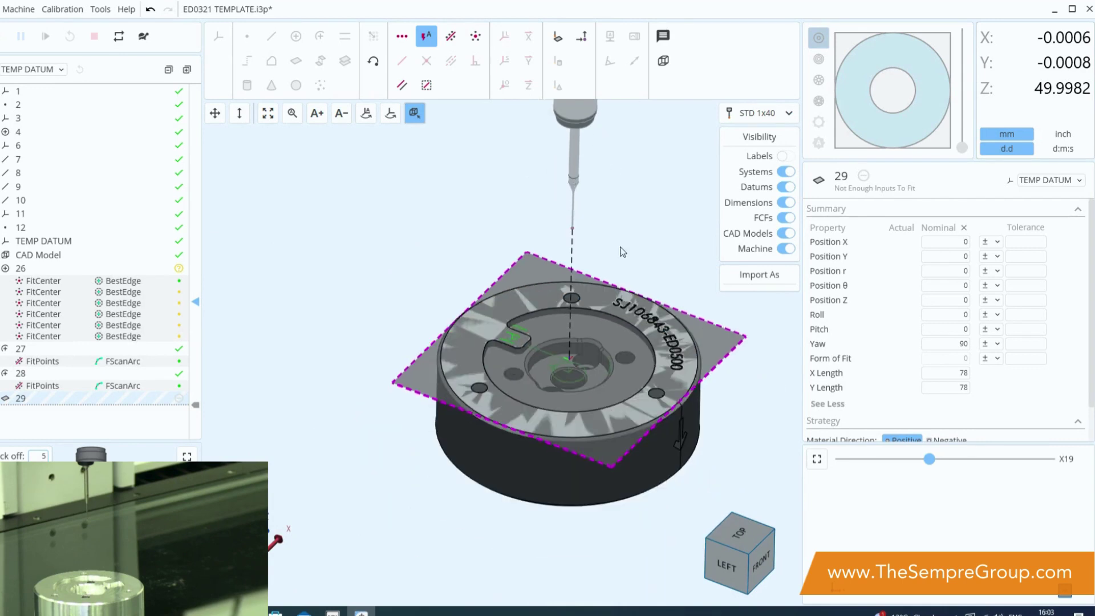
scroll(736, 354, up, 2)
scroll(736, 351, up, 1)
scroll(659, 319, up, 1)
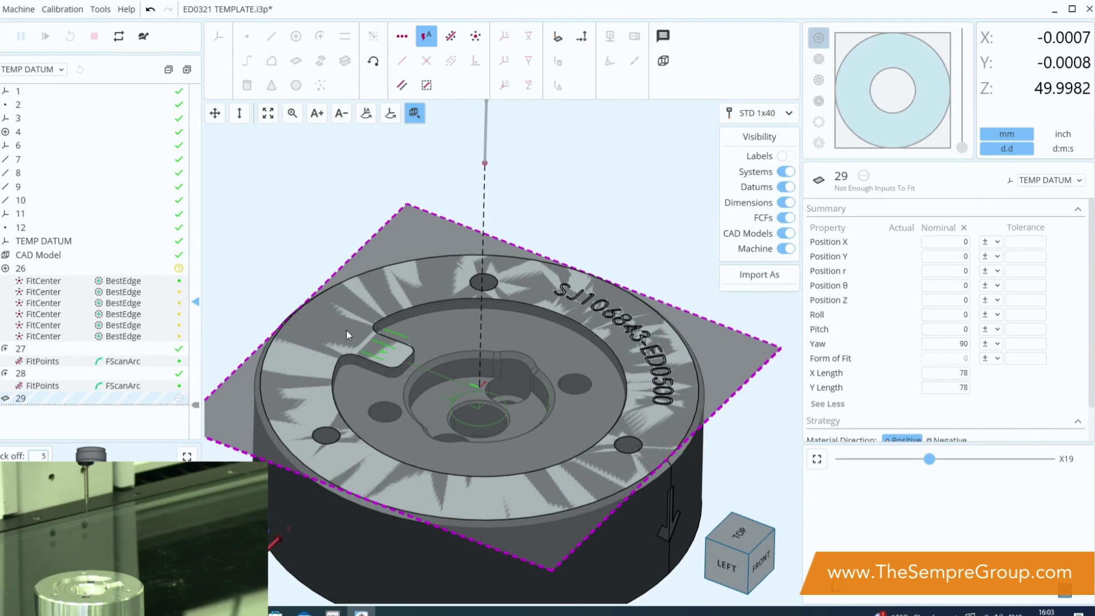
right_click(329, 327)
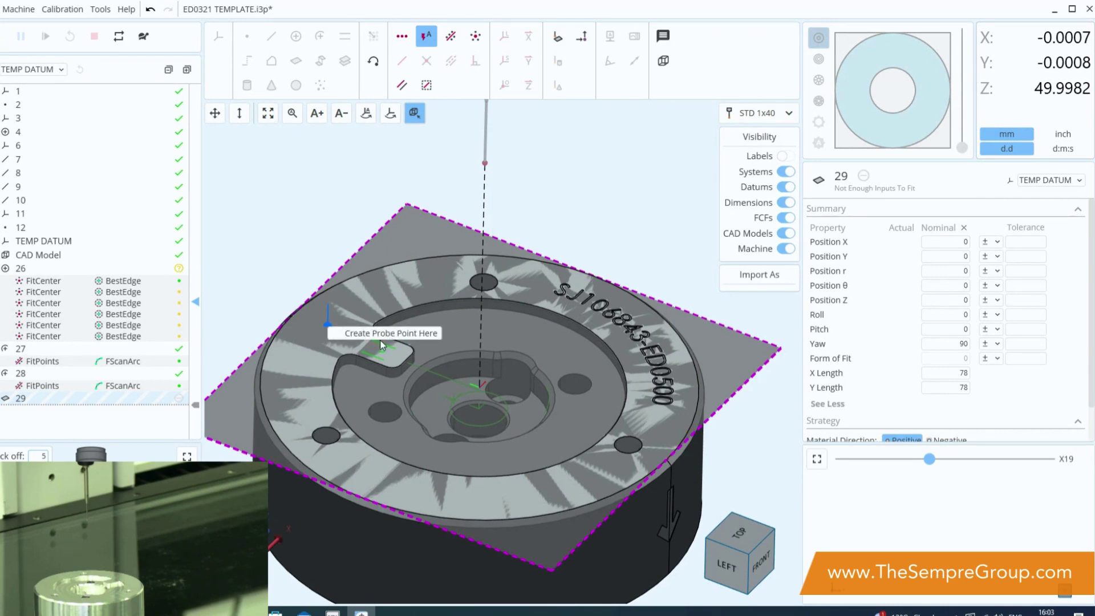
click(364, 334)
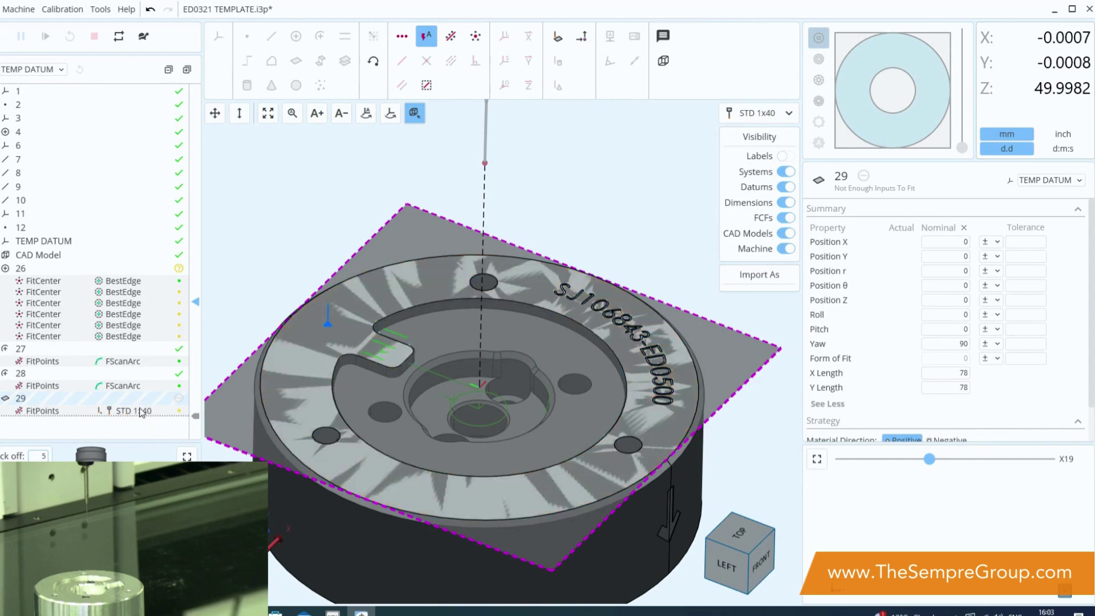
right_click(339, 465)
click(356, 471)
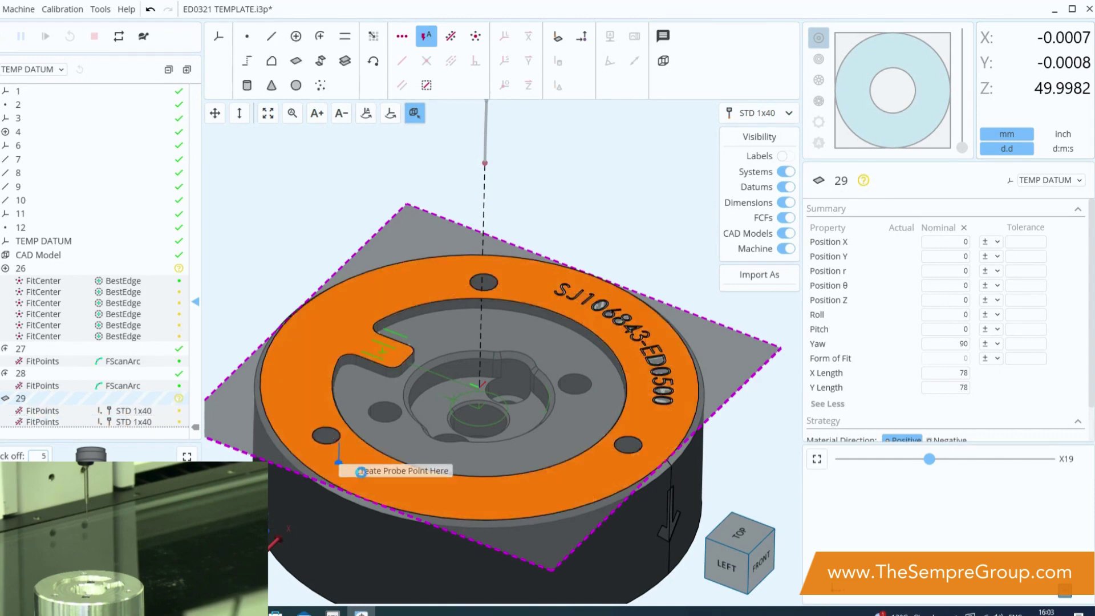
right_click(588, 477)
click(634, 482)
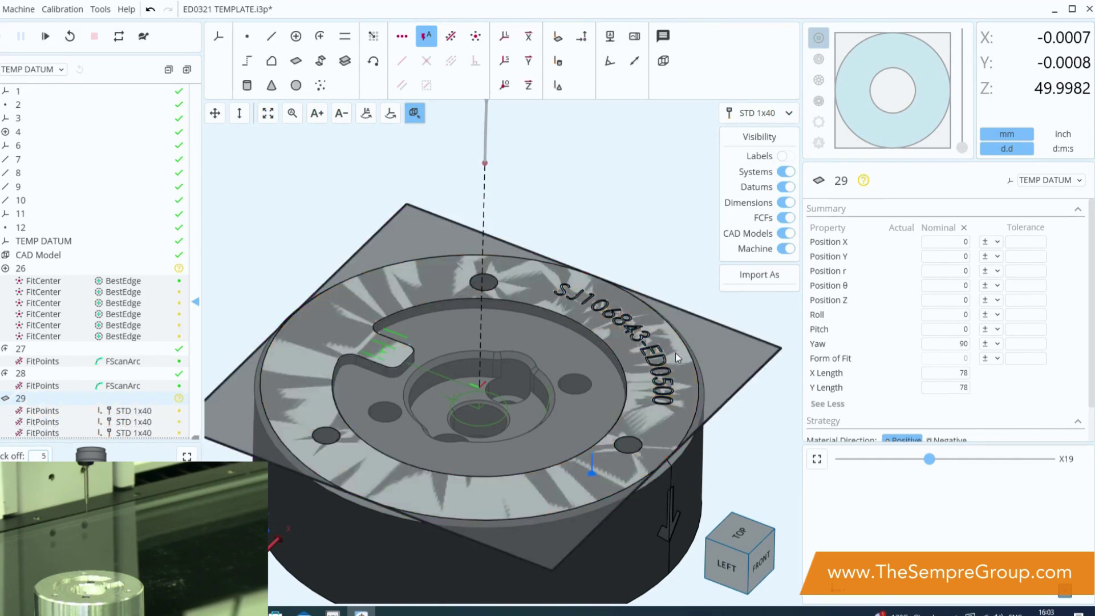
Try to add a fourth probe point beside the engraved text, and delete the separate point feature 30
right_click(665, 342)
click(711, 349)
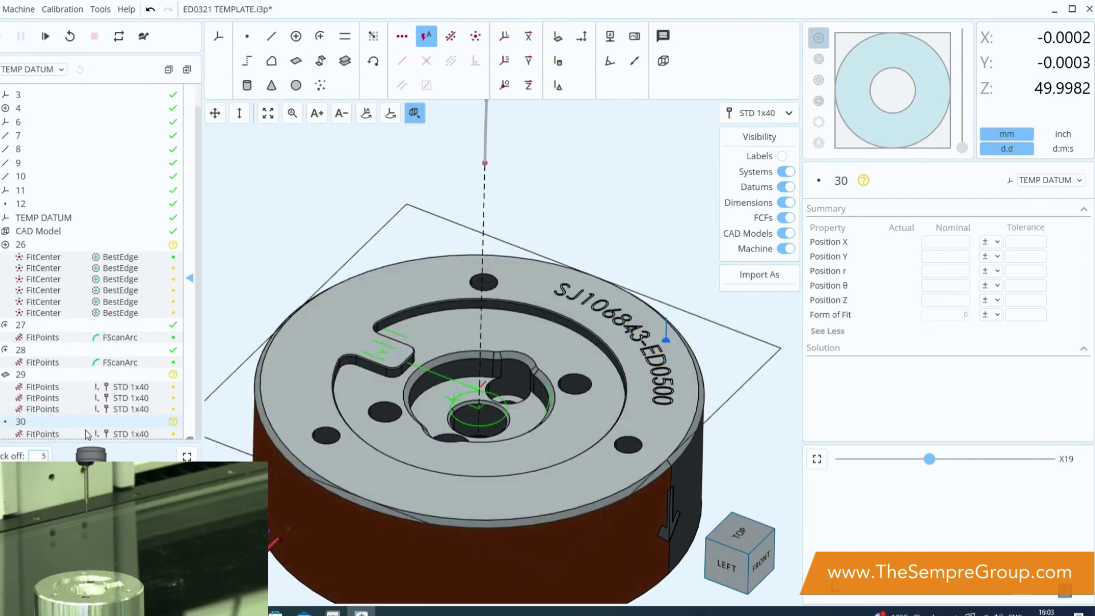
right_click(27, 420)
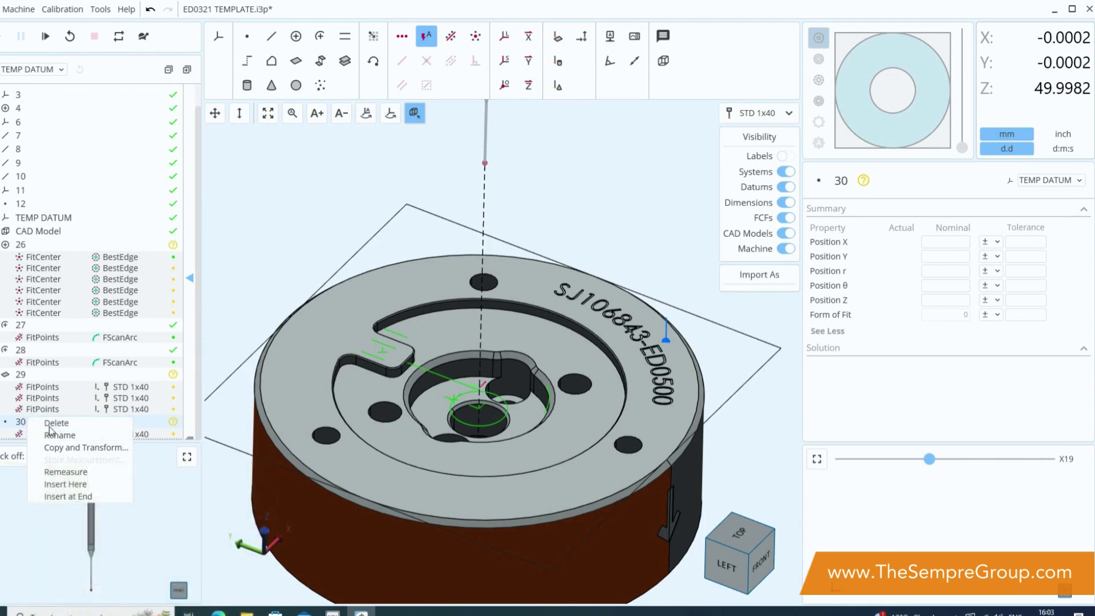
click(40, 424)
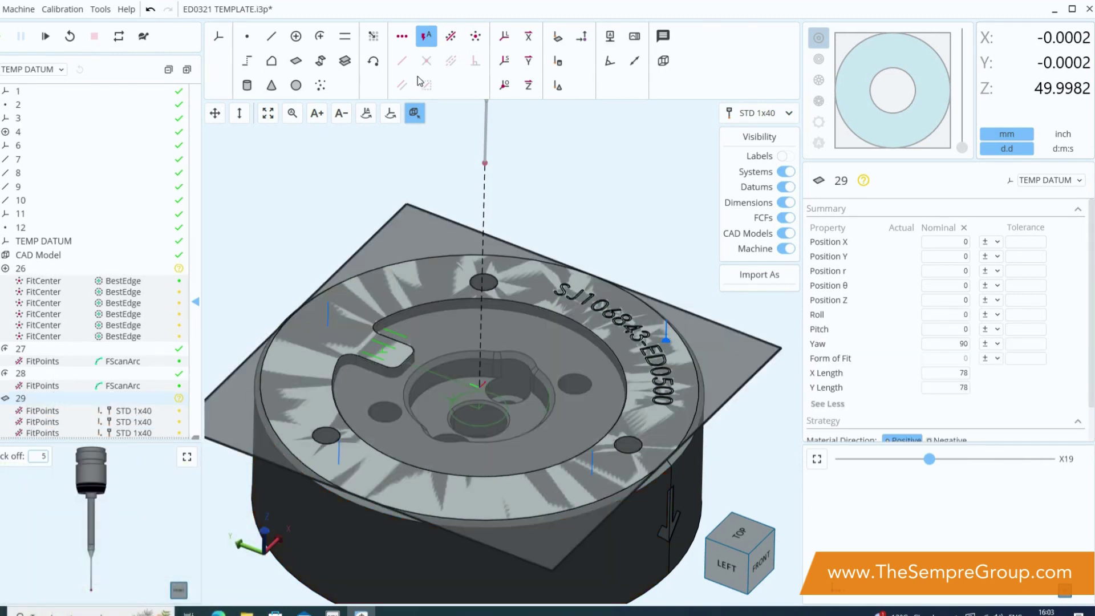
Enable adding more inputs, give plane 29 a fourth probe point near the engraved text, and remeasure the plane
click(402, 37)
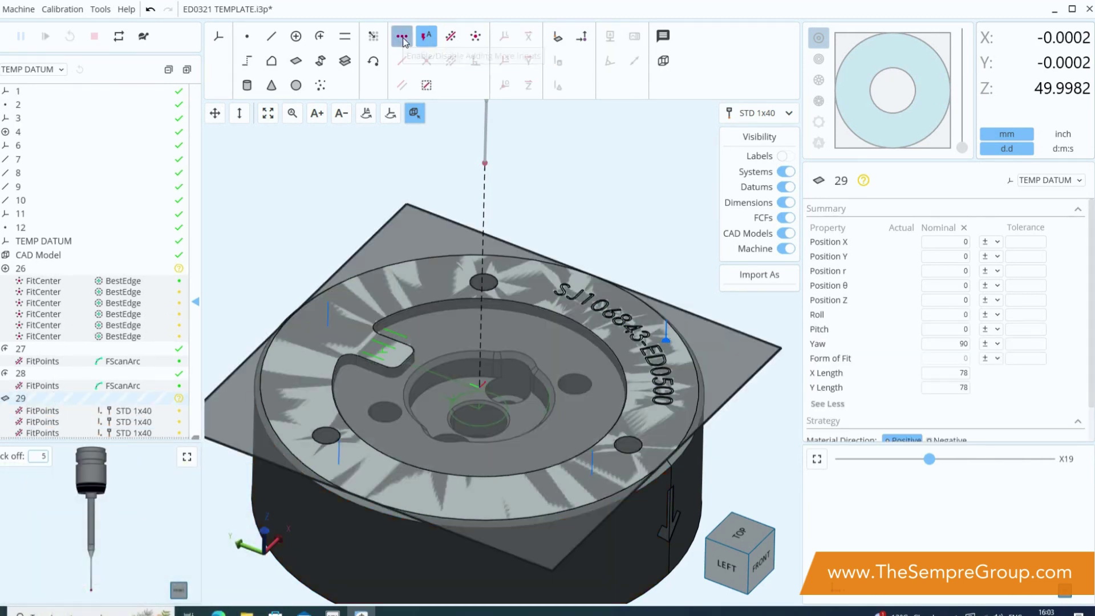
click(523, 279)
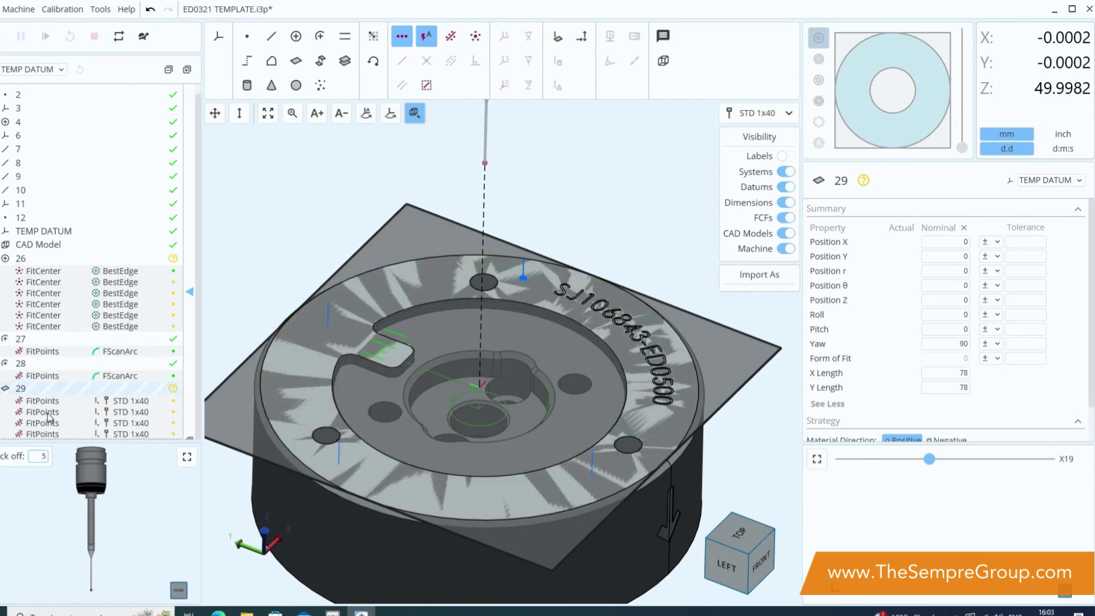
right_click(51, 388)
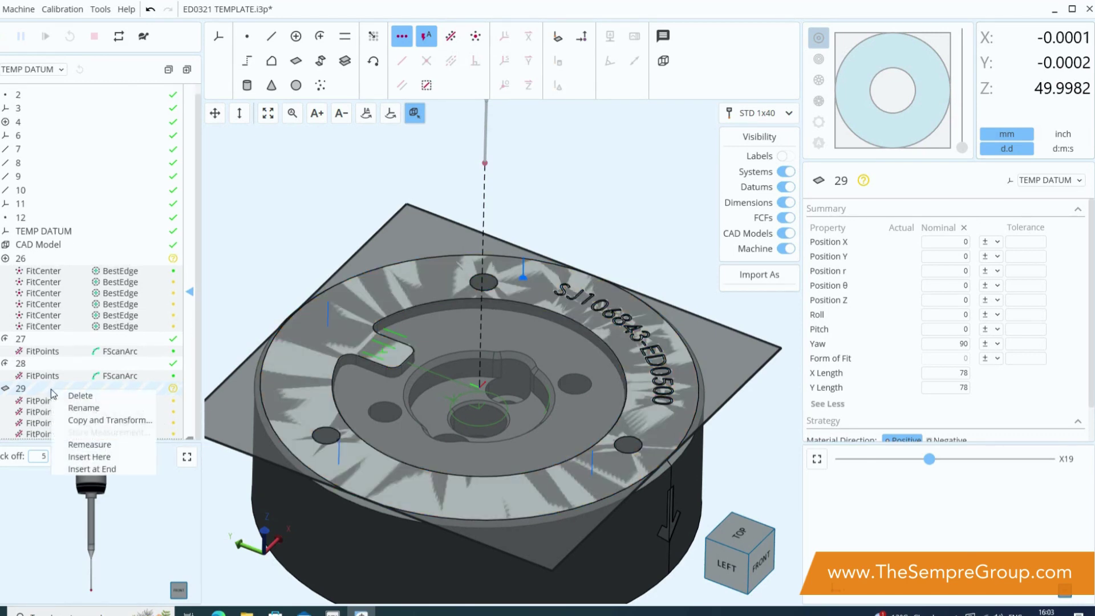
click(75, 449)
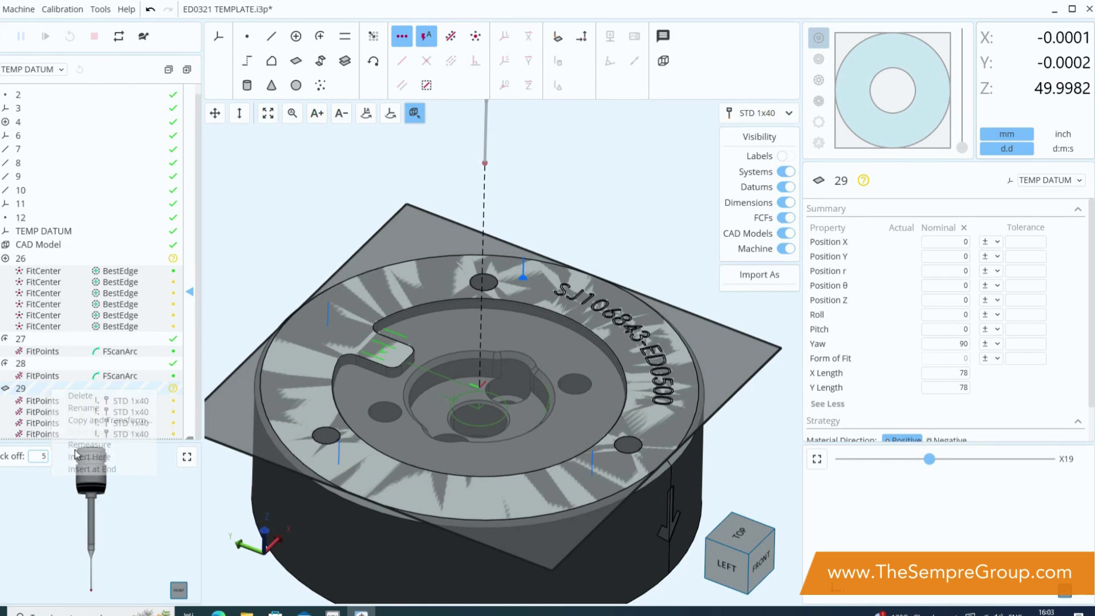
click(294, 114)
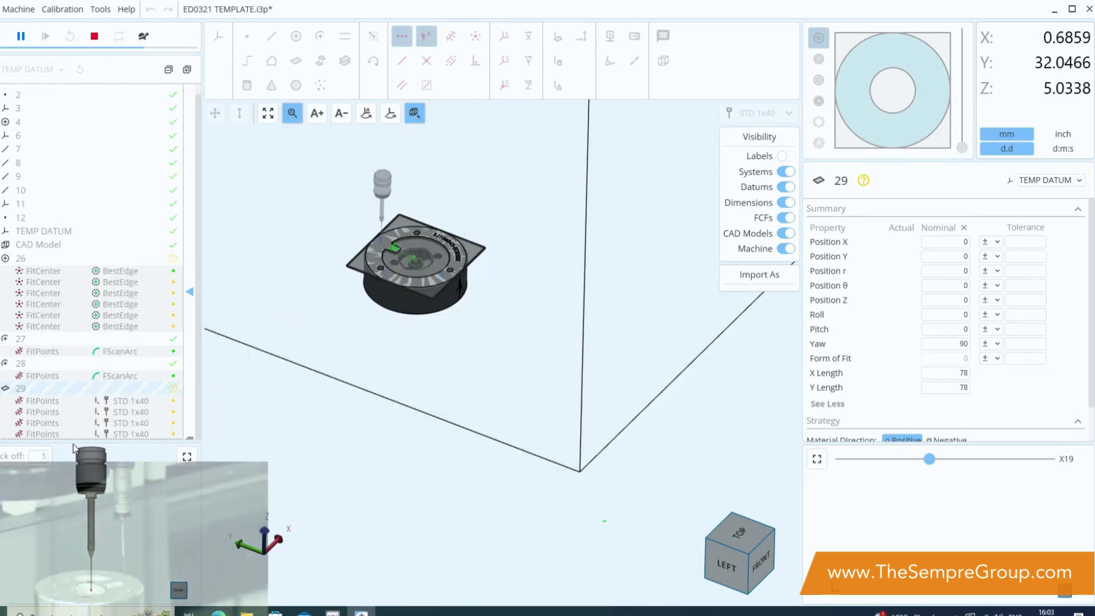
click(289, 108)
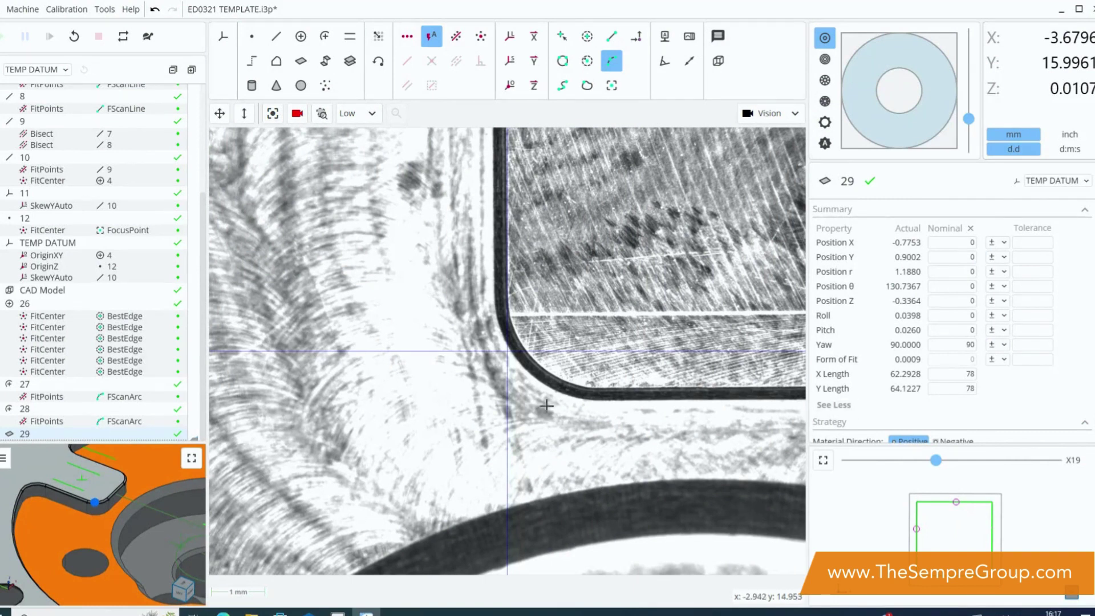
Detect the edges in the camera image and measure the tab's outer vertical edge as a line and its rounded corner as an arc
click(323, 114)
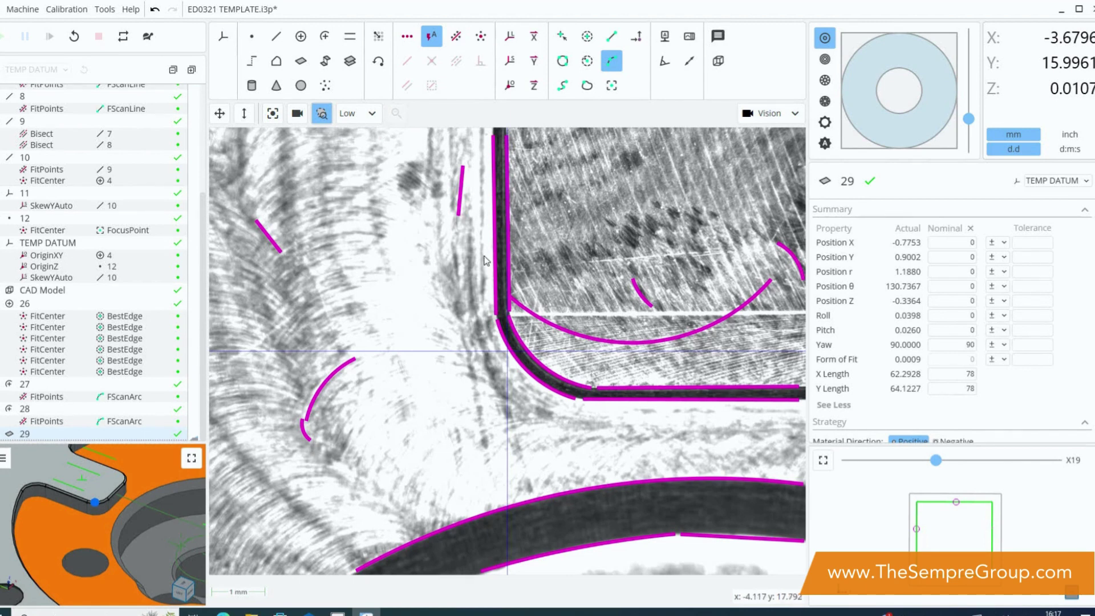
click(494, 237)
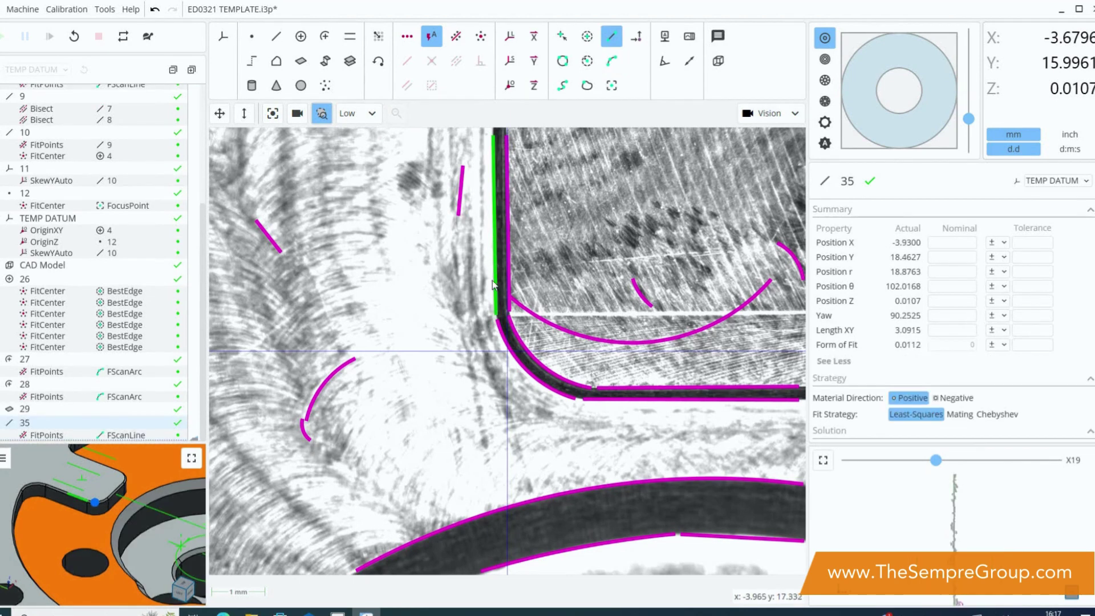
click(519, 366)
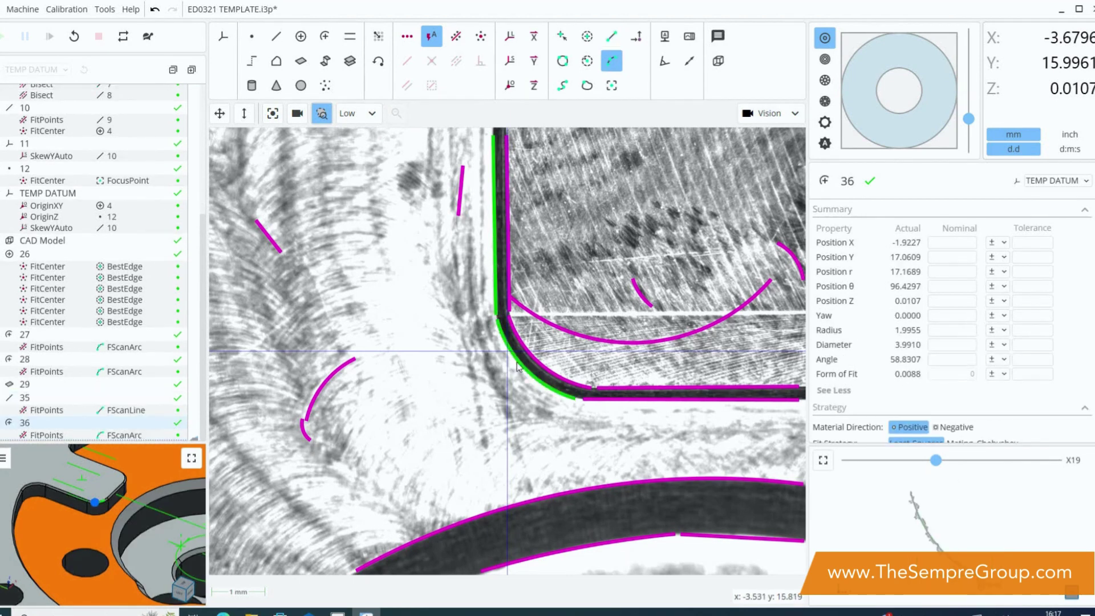
Measure the tab's lower horizontal edge as a line, and bring up the FScanLine tool of line 35 in the live camera view
click(620, 405)
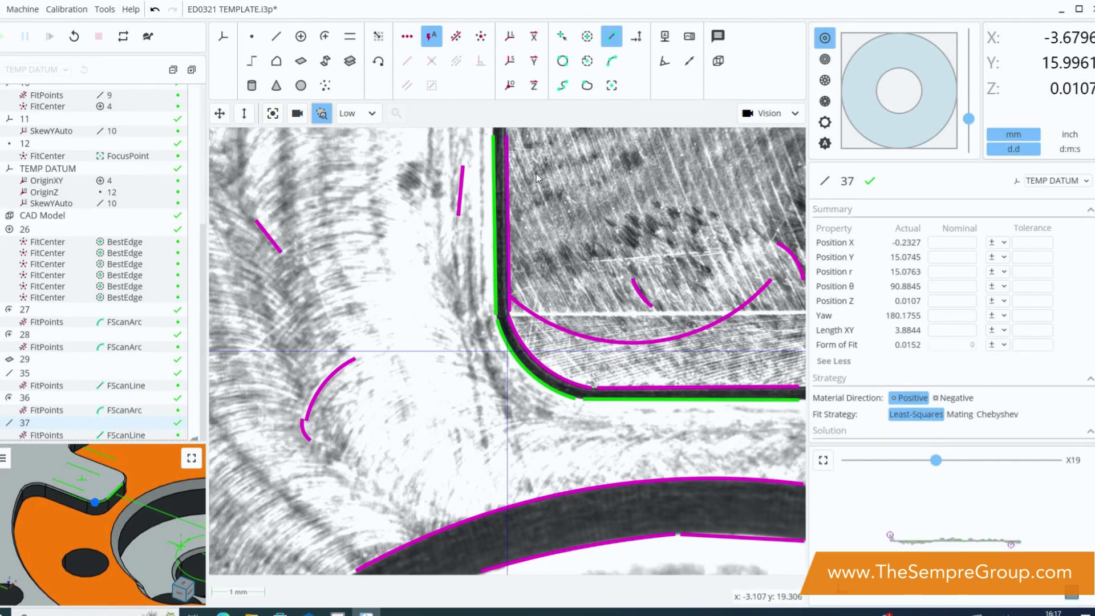
click(115, 390)
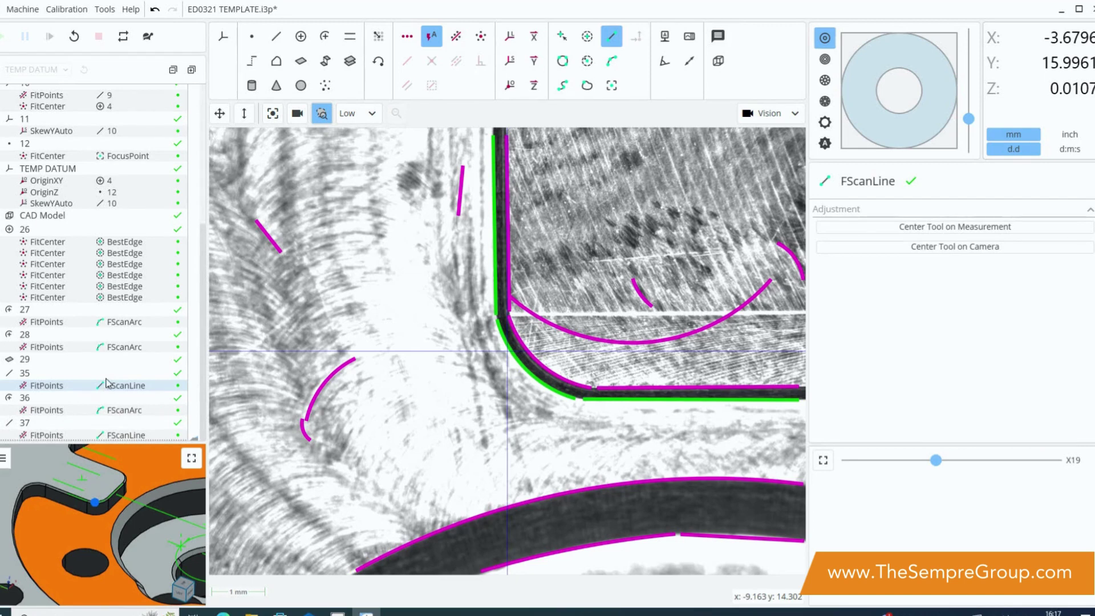
click(107, 377)
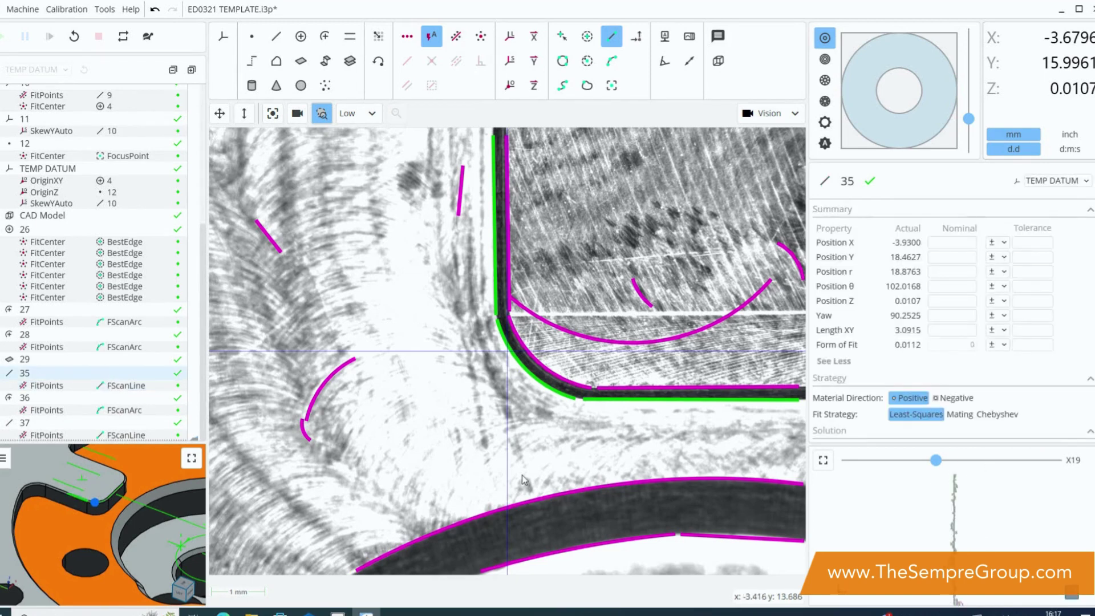
click(138, 393)
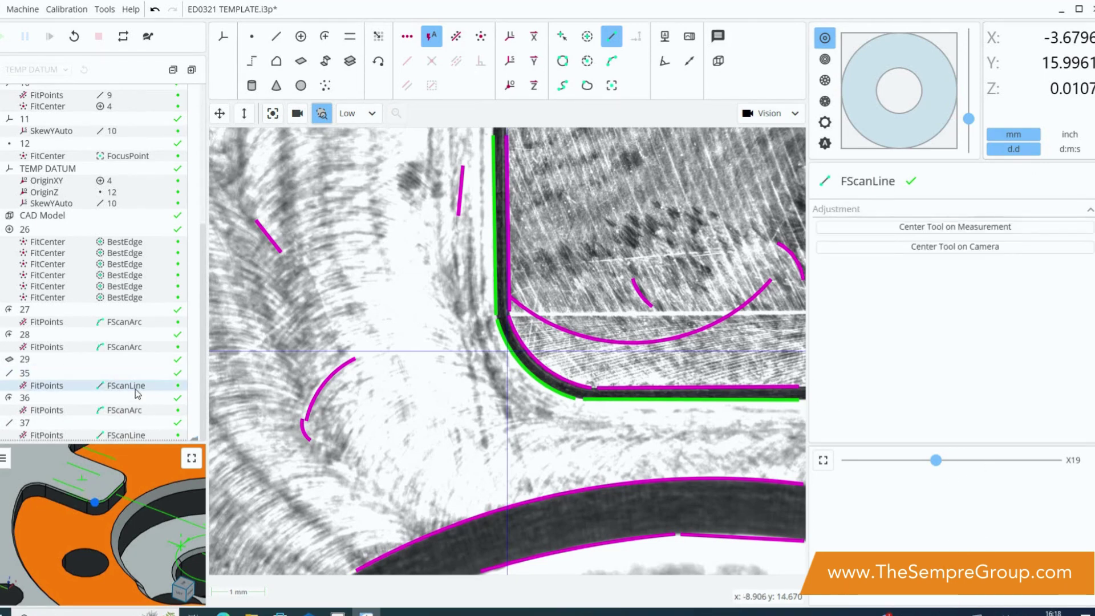
right_click(138, 393)
click(157, 435)
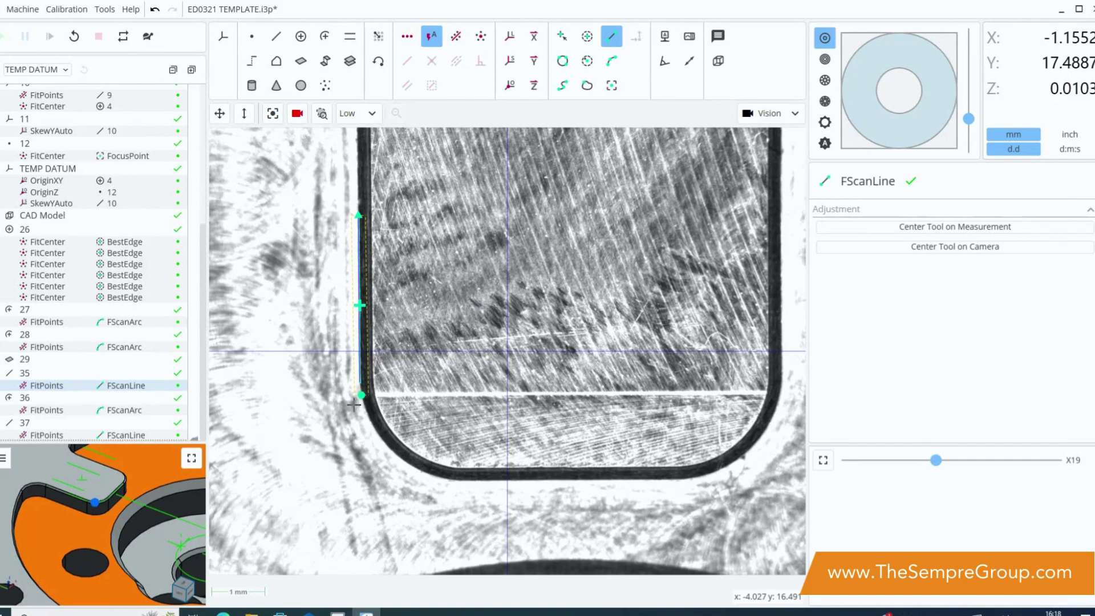
Detect the edges around the pocket's rounded upper corner and measure its inner vertical edge, corner arc and adjoining sloping edge
click(219, 113)
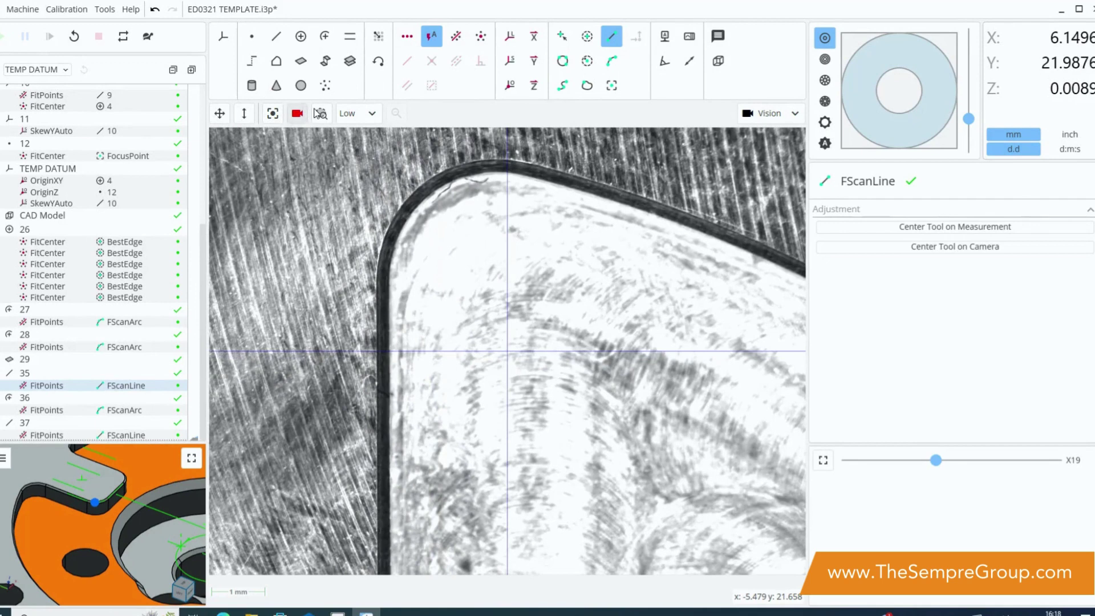
click(318, 113)
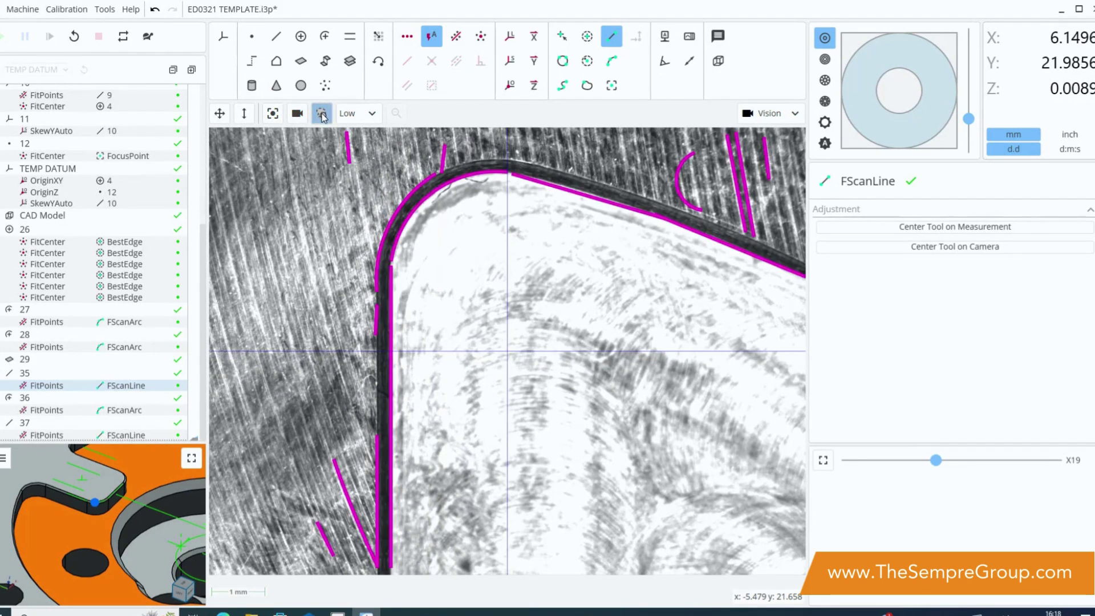
click(393, 363)
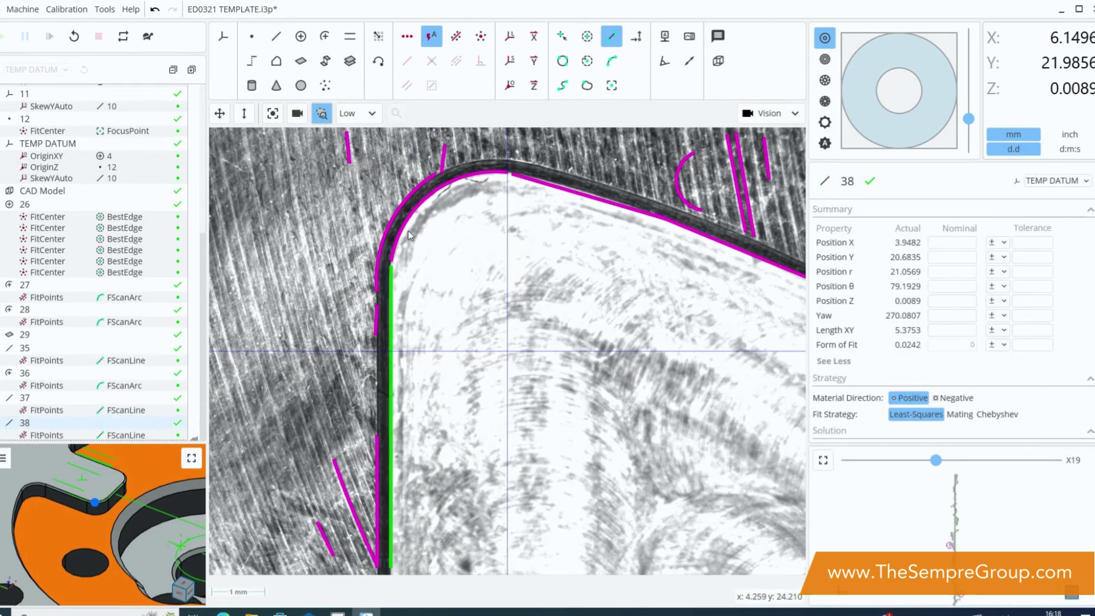
click(418, 212)
click(577, 194)
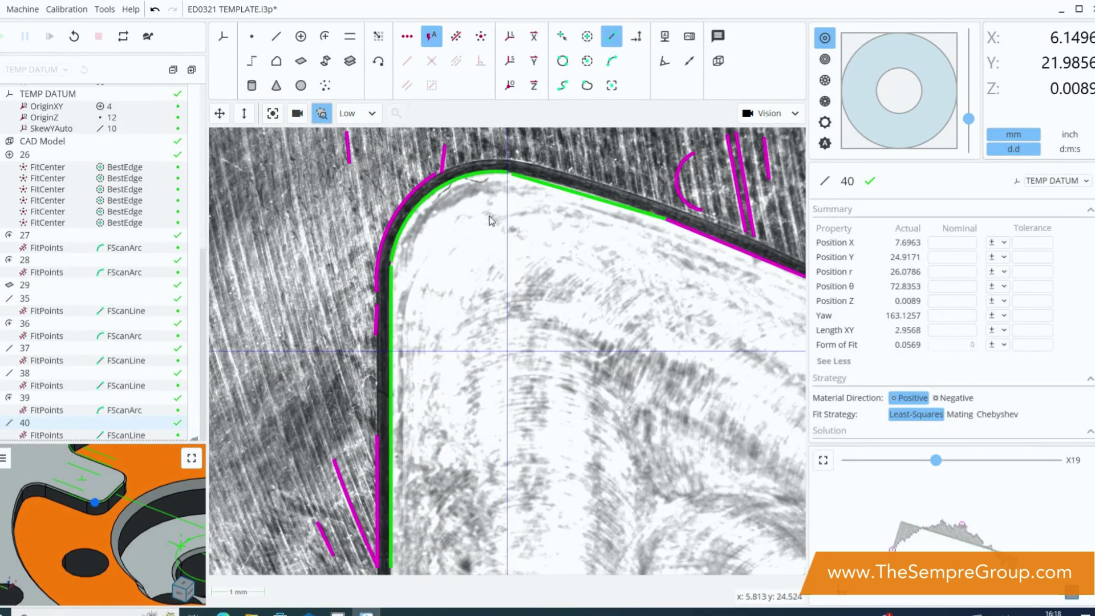
Remeasure the three pocket features 38, 39 and 40 together
click(45, 385)
shift+click(59, 423)
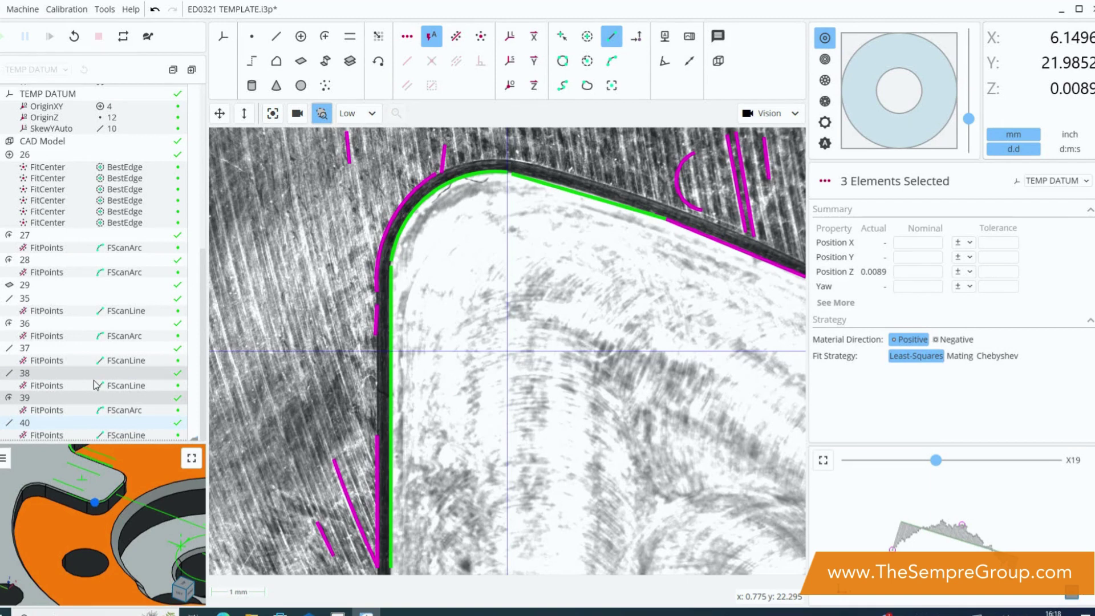
right_click(43, 375)
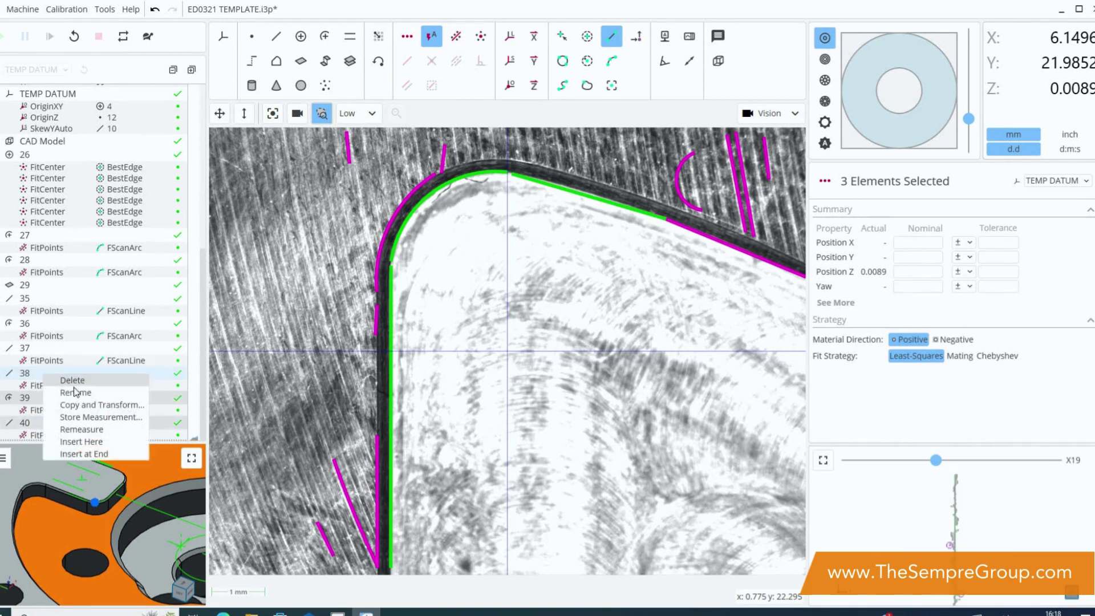
click(82, 429)
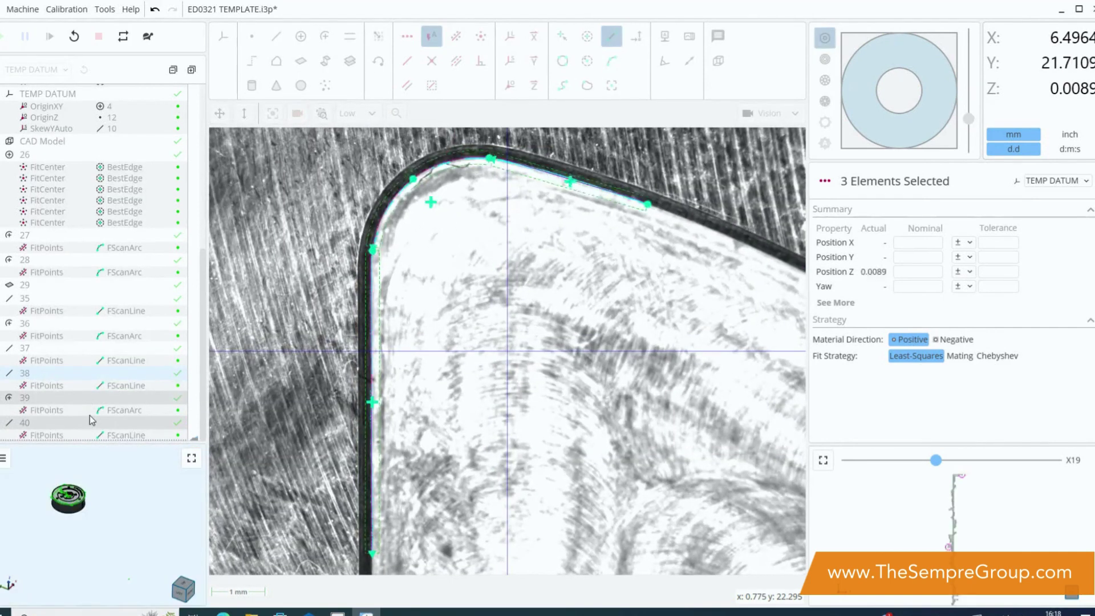